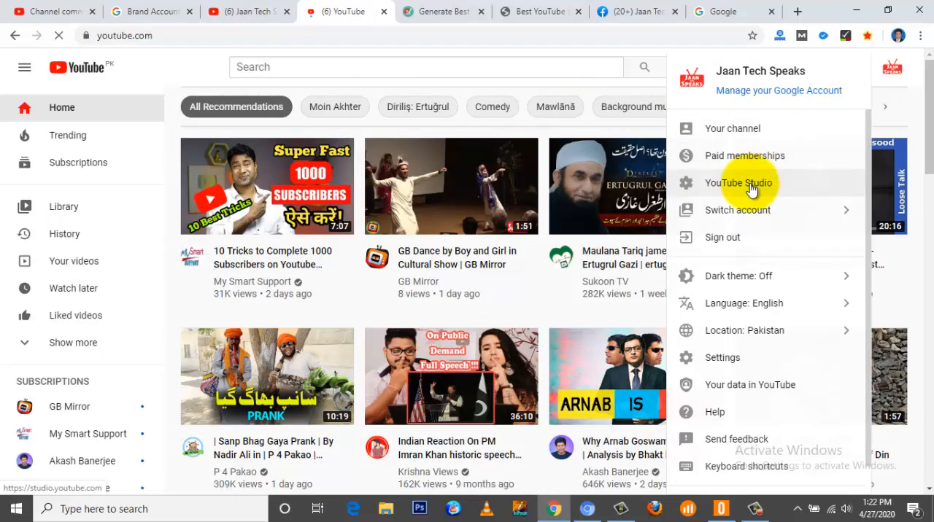
# Step: Open YouTube Studio for the channel and bring up its settings
pyautogui.click(751, 188)
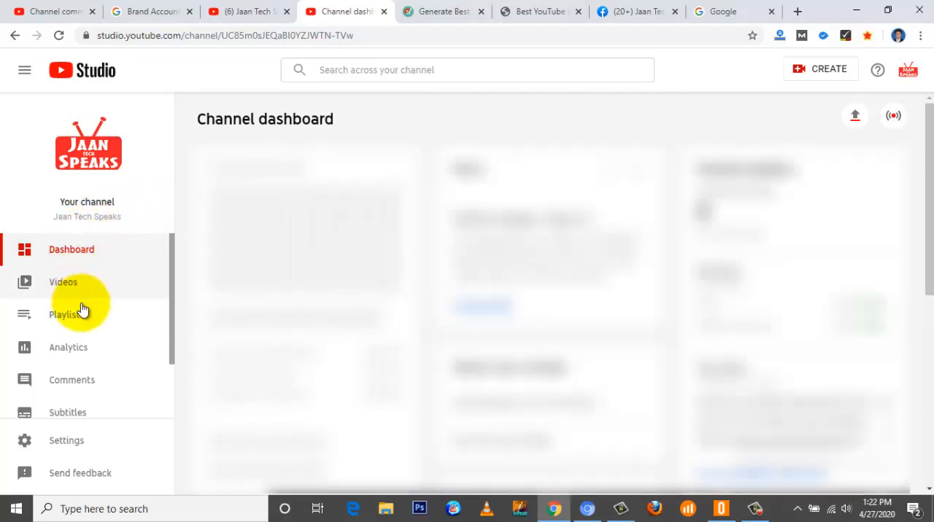
pyautogui.scroll(-1, 82, 310)
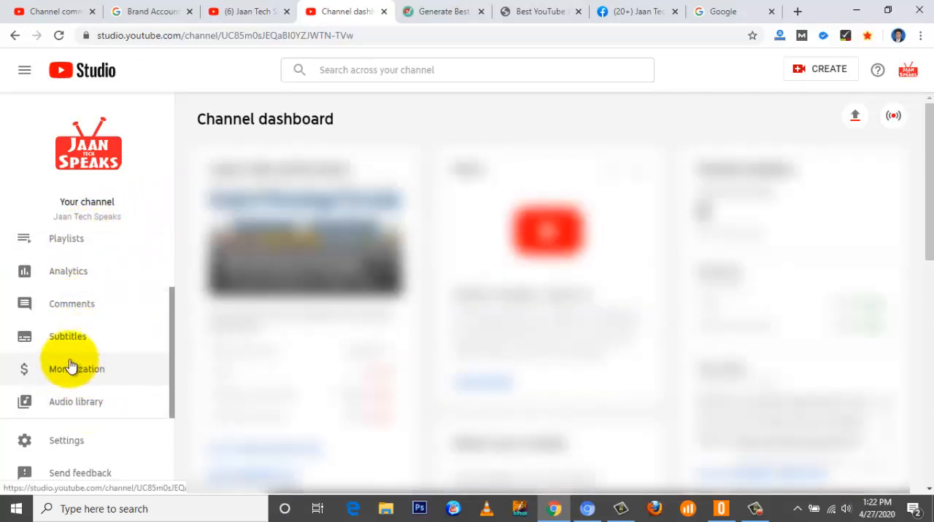
pyautogui.click(79, 443)
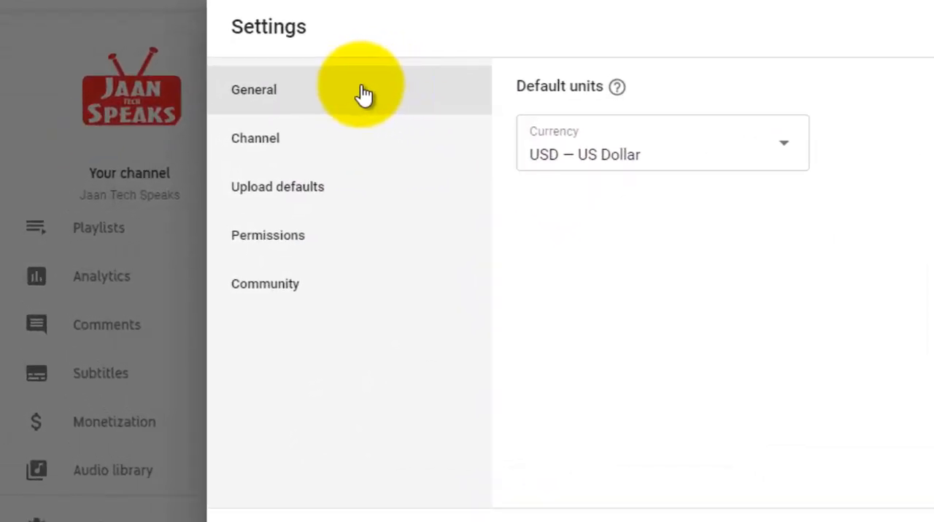
# Step: Browse the available default currencies in the general settings without changing the selection
pyautogui.click(558, 154)
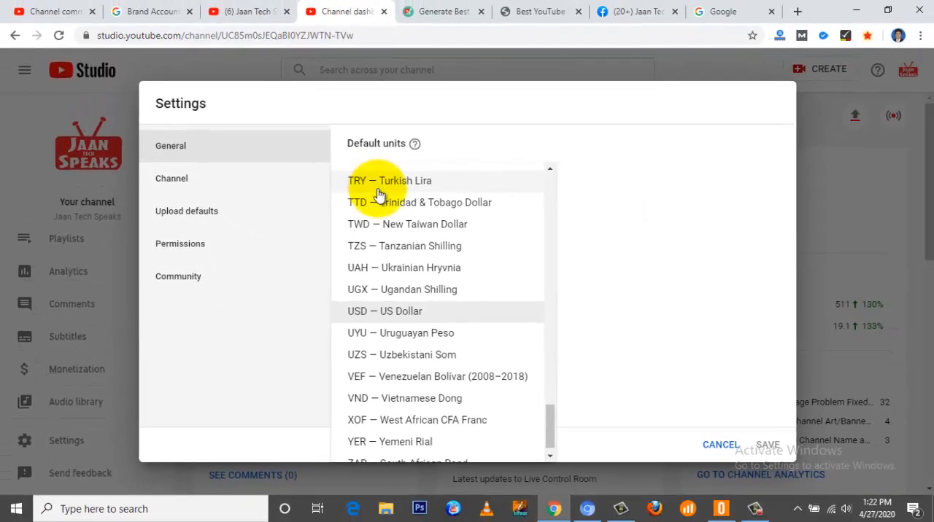
pyautogui.scroll(-1, 428, 329)
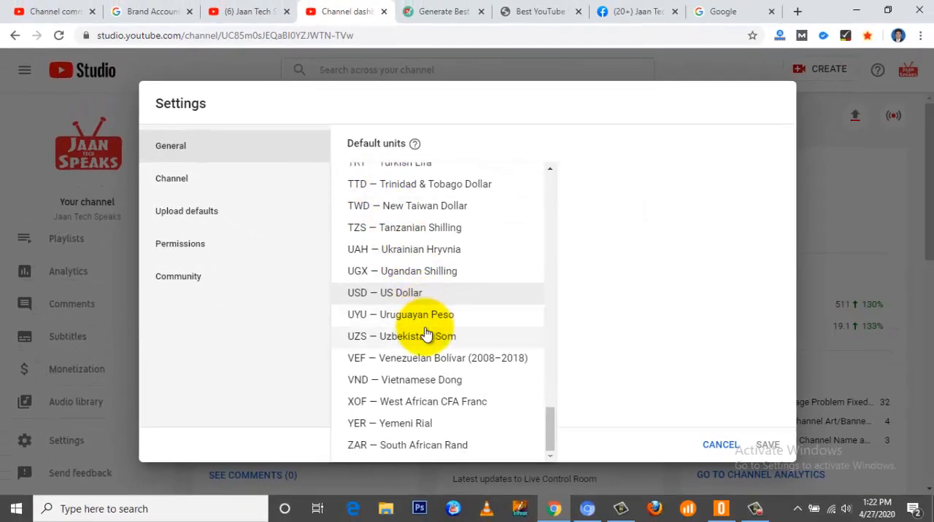
pyautogui.scroll(1, 427, 333)
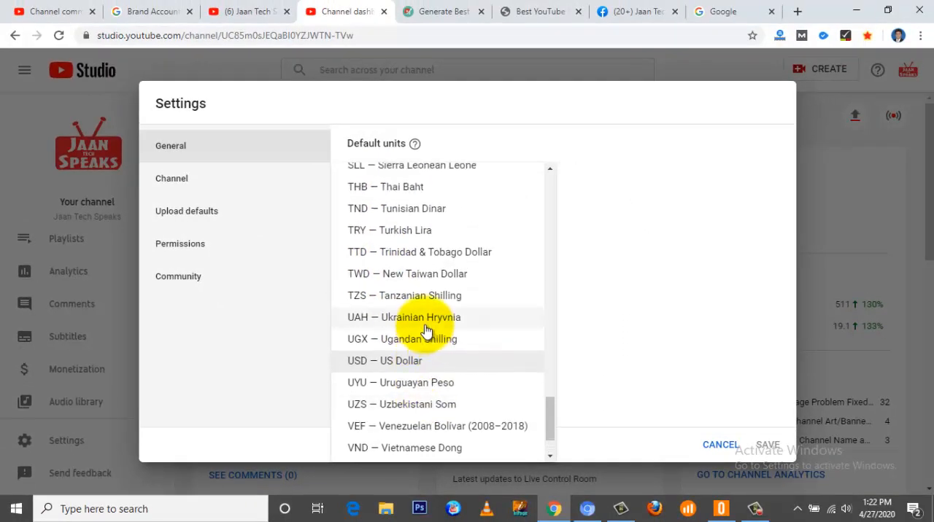
pyautogui.click(632, 167)
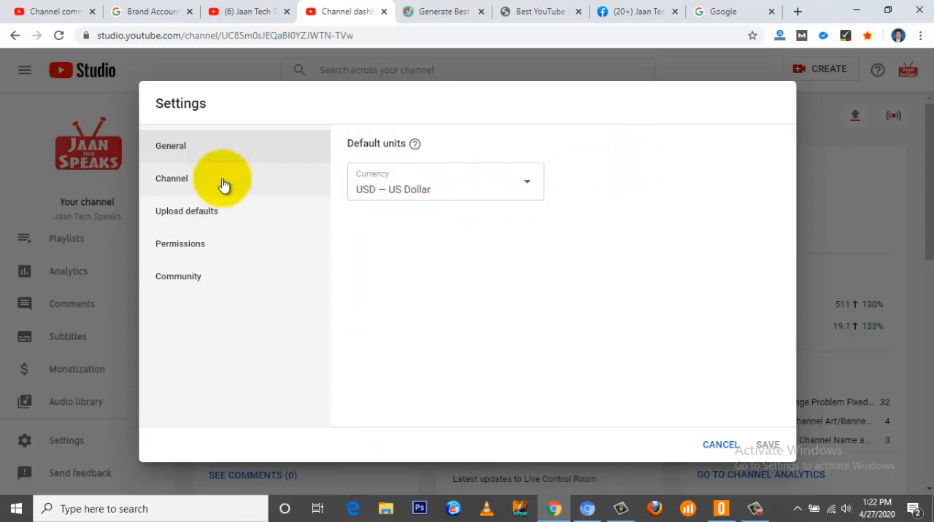
# Step: Open the channel's basic info and examine its name, full keyword list and country setting
pyautogui.click(183, 178)
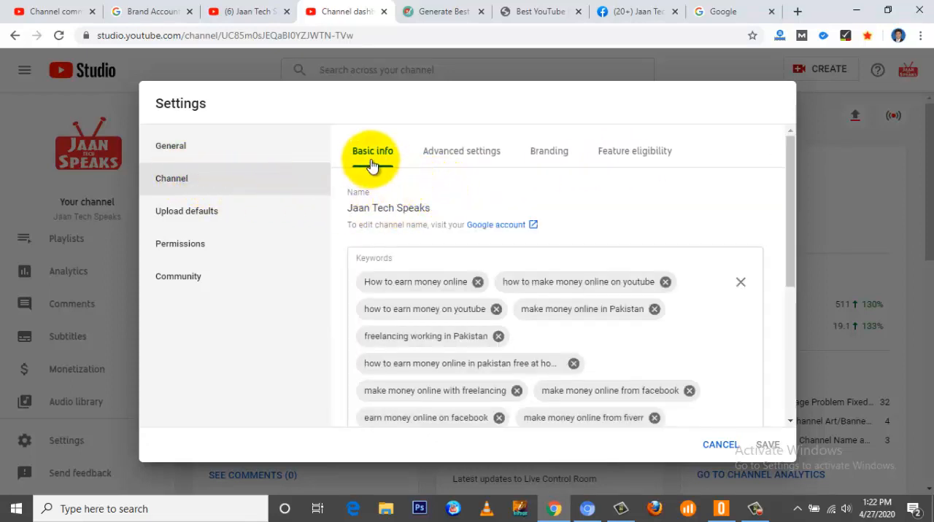
pyautogui.scroll(-1, 394, 227)
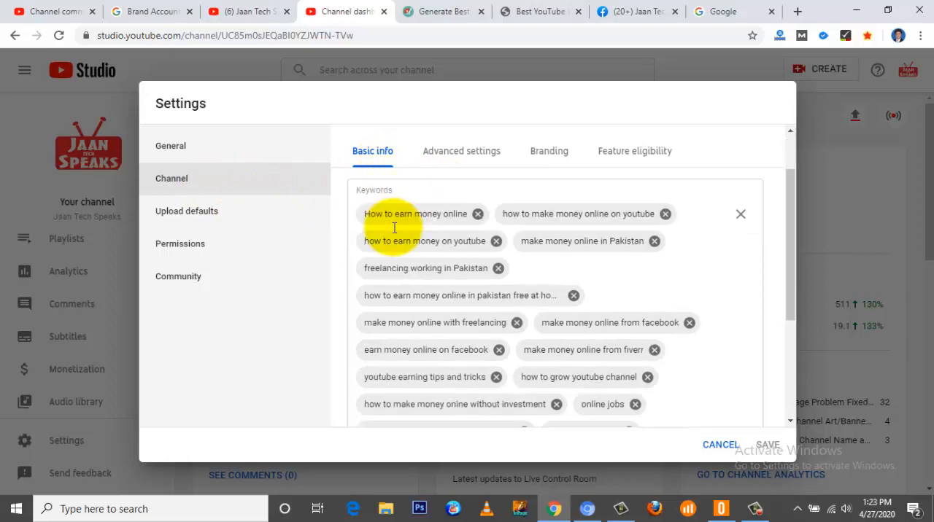
pyautogui.scroll(1, 394, 230)
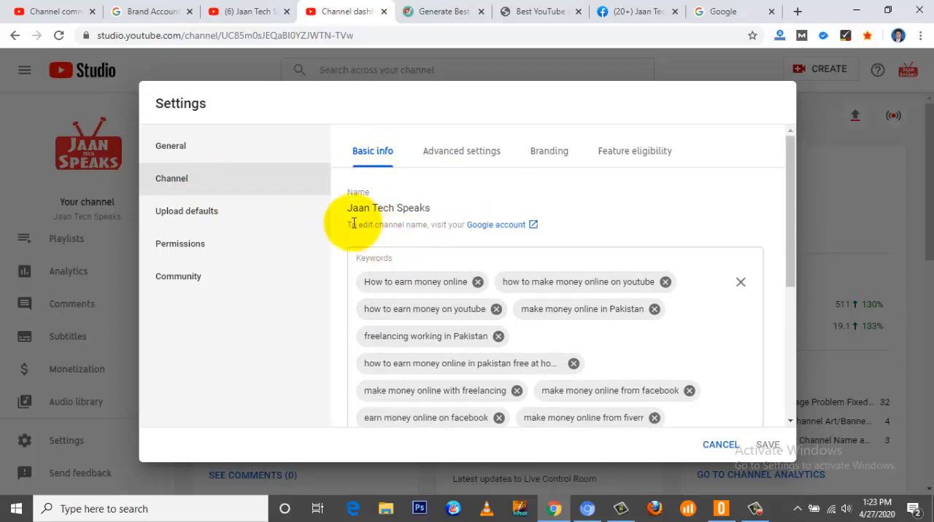
pyautogui.scroll(-2, 466, 255)
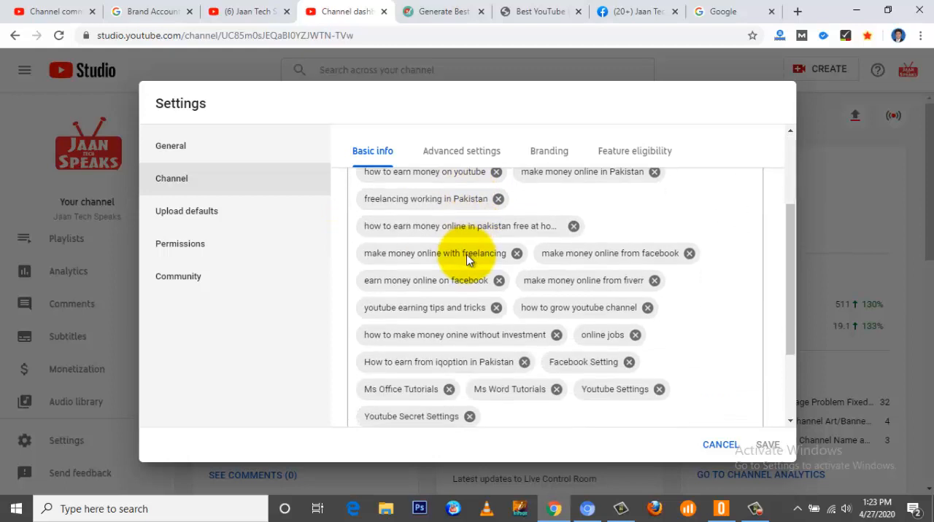
pyautogui.scroll(-2, 466, 259)
pyautogui.scroll(1, 466, 259)
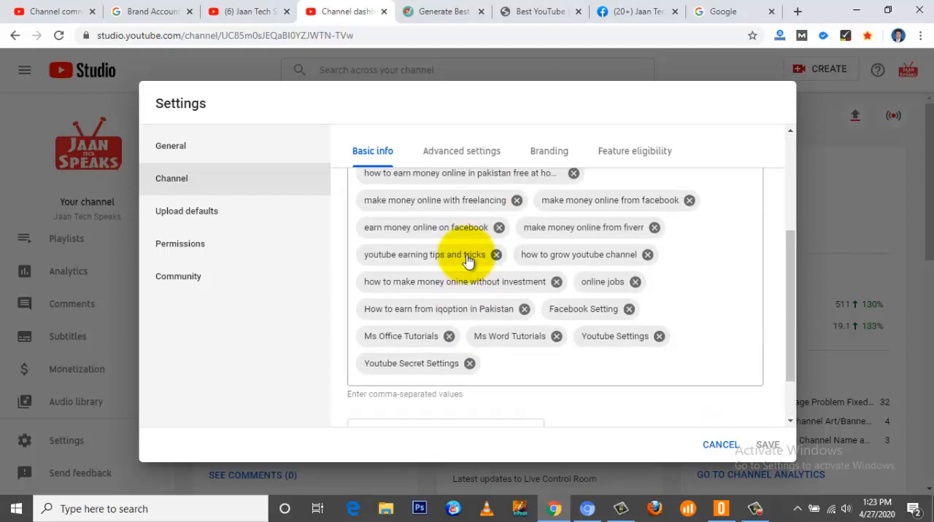
pyautogui.scroll(-1, 467, 259)
pyautogui.scroll(1, 468, 259)
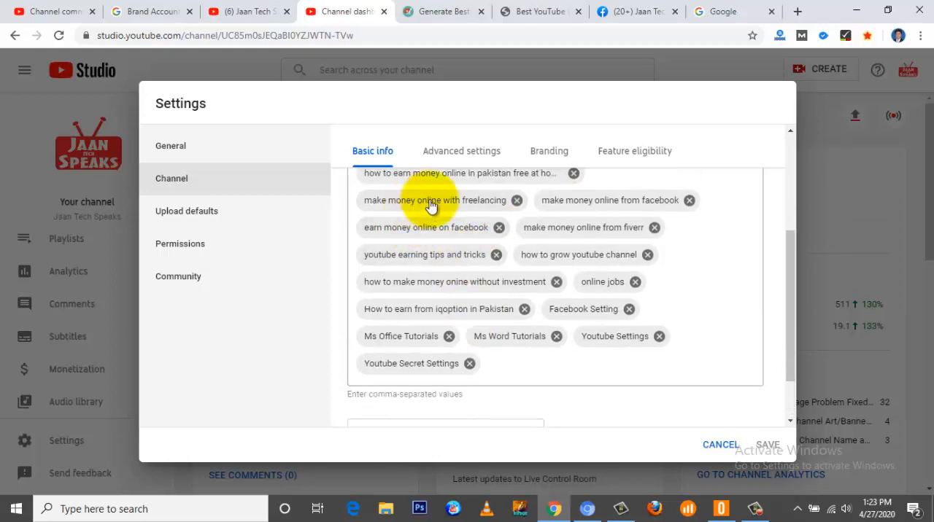
pyautogui.scroll(-1, 562, 277)
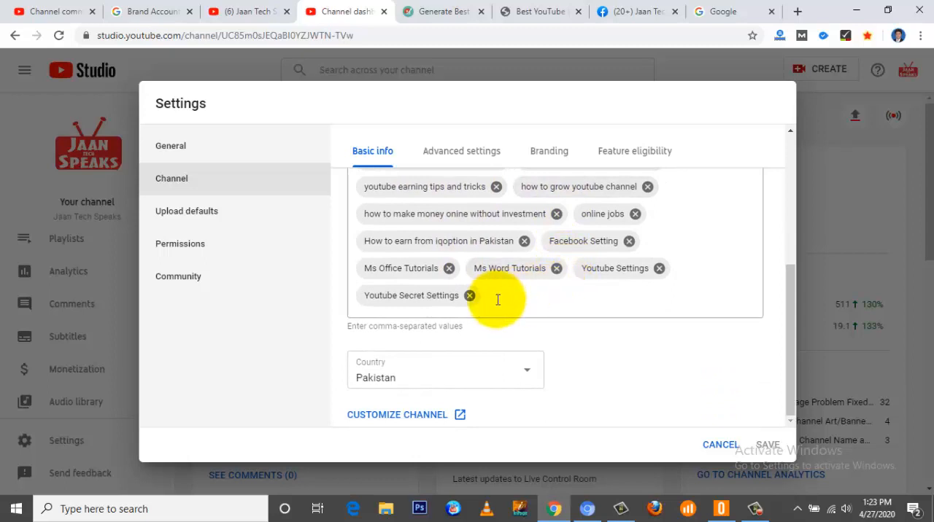
pyautogui.scroll(3, 498, 300)
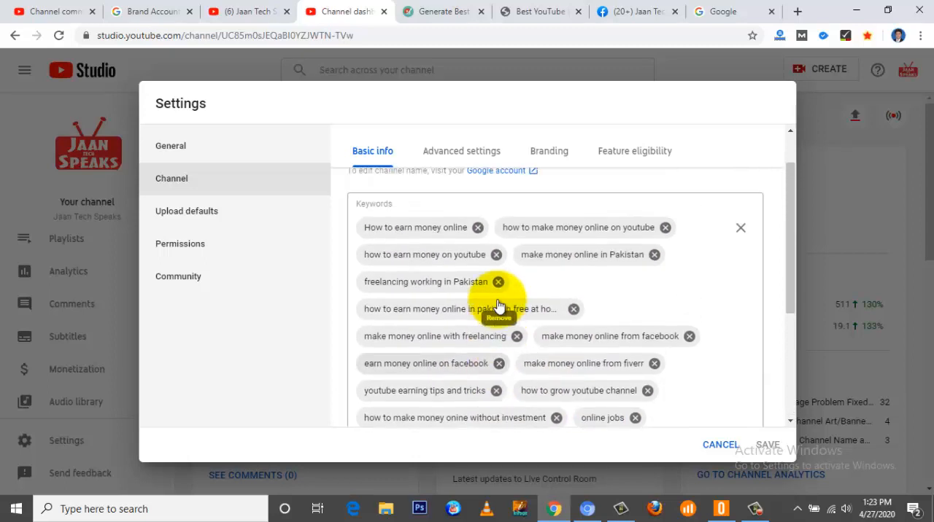
pyautogui.scroll(1, 498, 305)
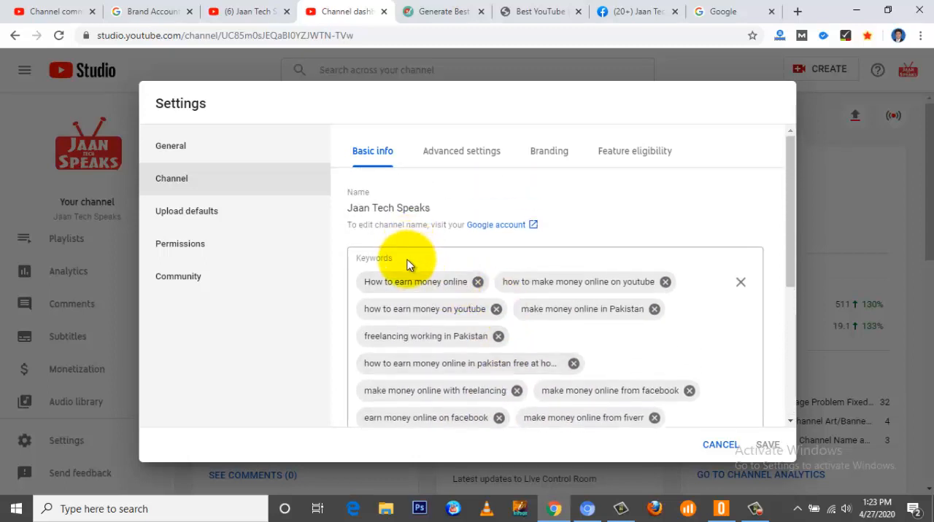
pyautogui.scroll(-1, 407, 264)
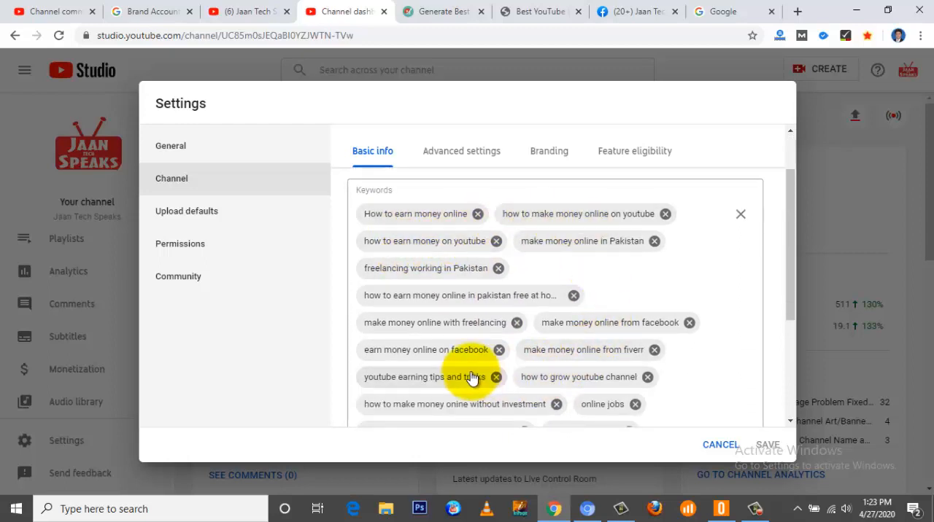
pyautogui.scroll(-2, 472, 377)
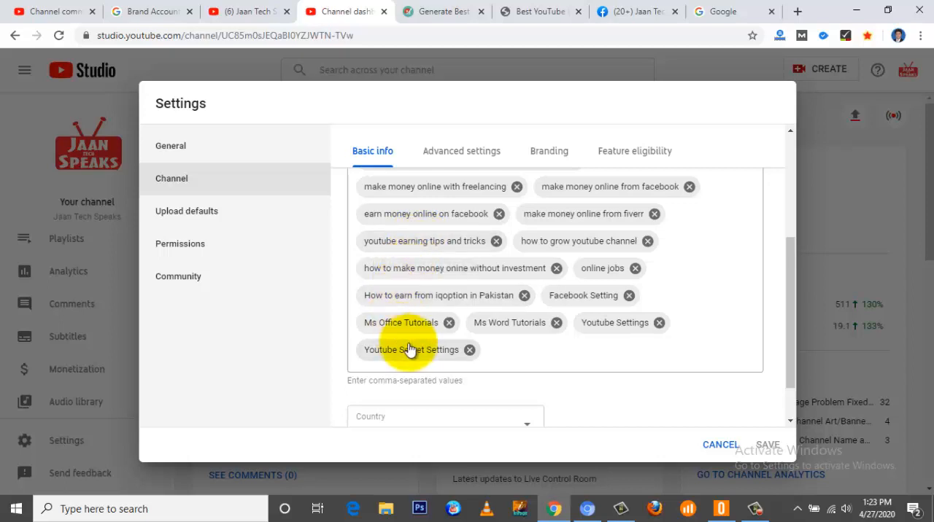
pyautogui.scroll(-1, 407, 336)
pyautogui.scroll(-1, 407, 336)
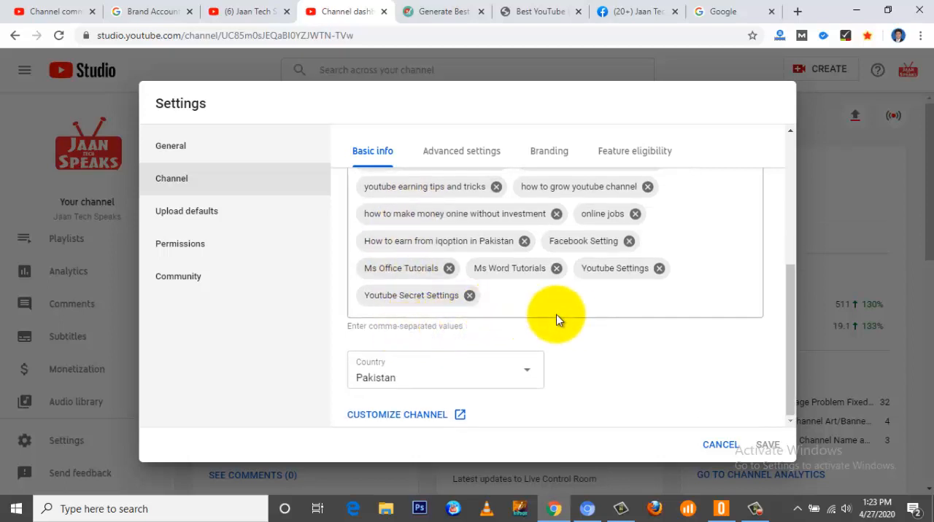
pyautogui.scroll(3, 559, 316)
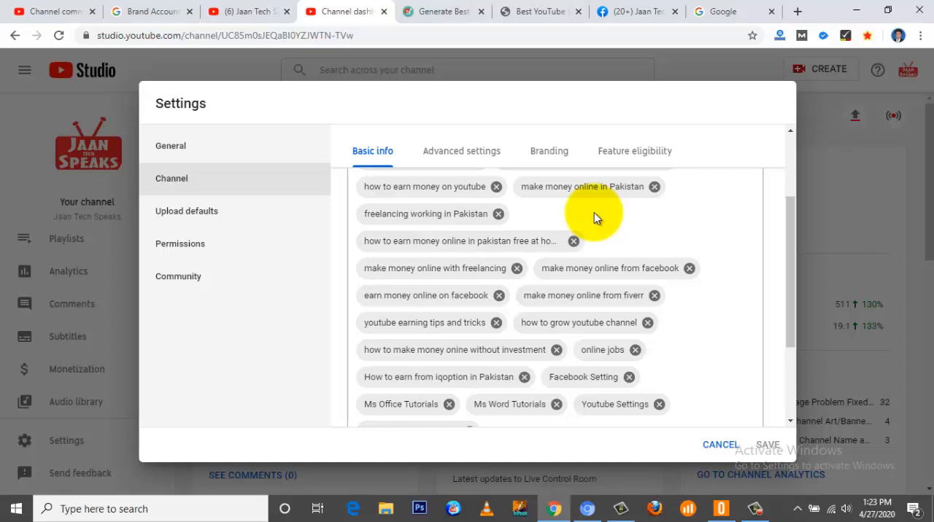
# Step: View the ytseotoolz.com and ytseotools.com tag generators and their video title entry fields
pyautogui.click(441, 10)
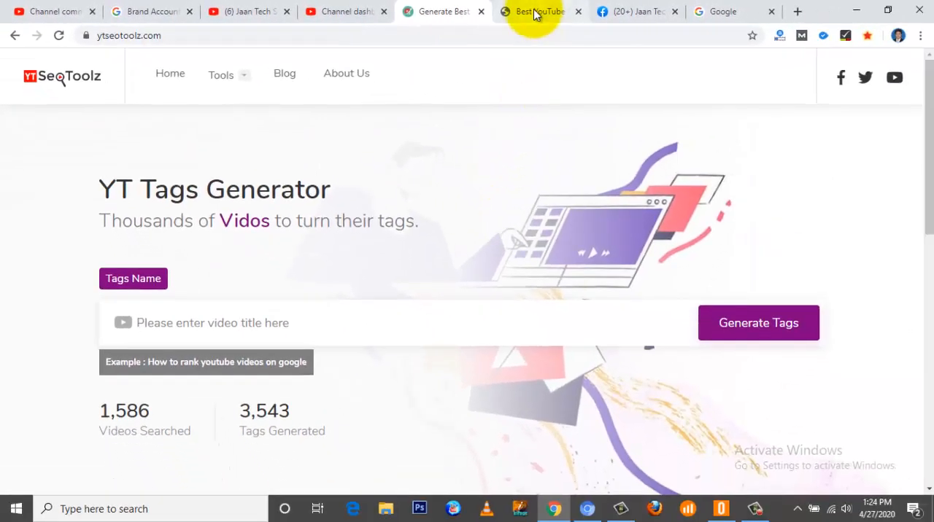
pyautogui.click(536, 12)
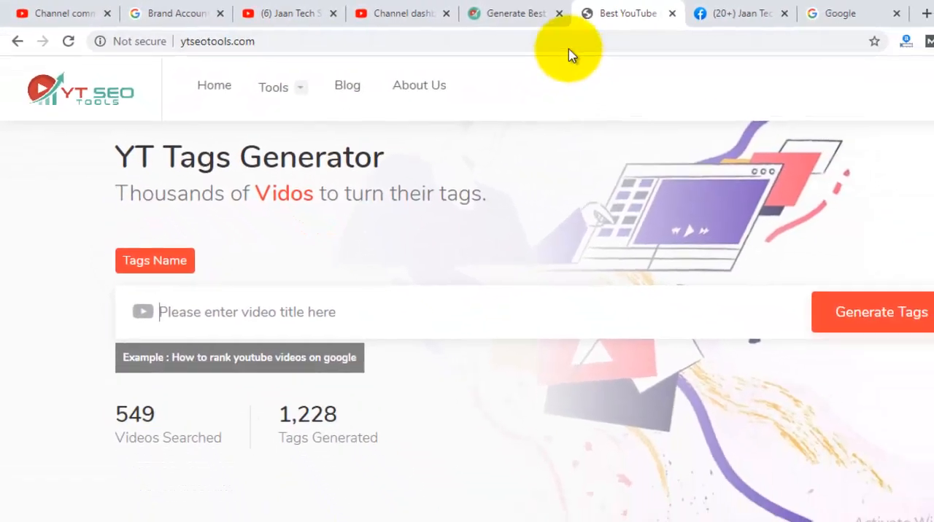
pyautogui.click(706, 28)
pyautogui.click(817, 23)
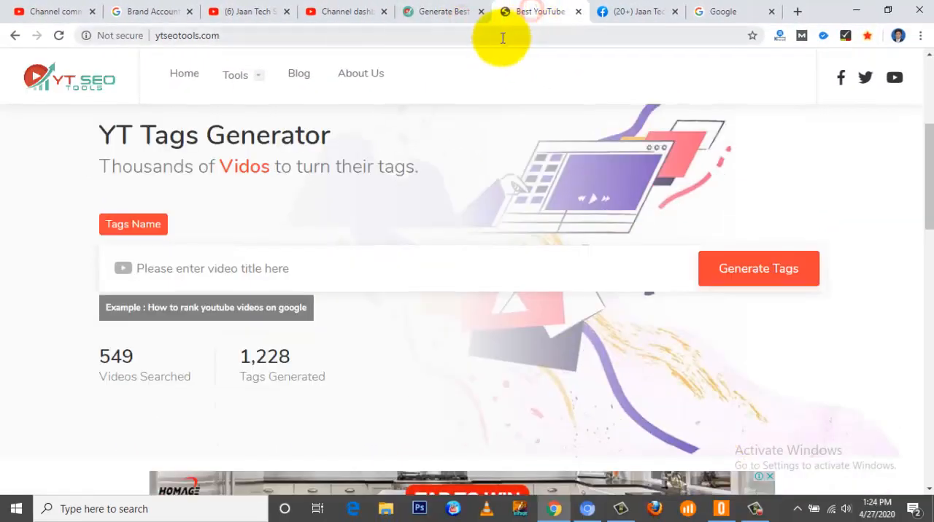
pyautogui.click(259, 269)
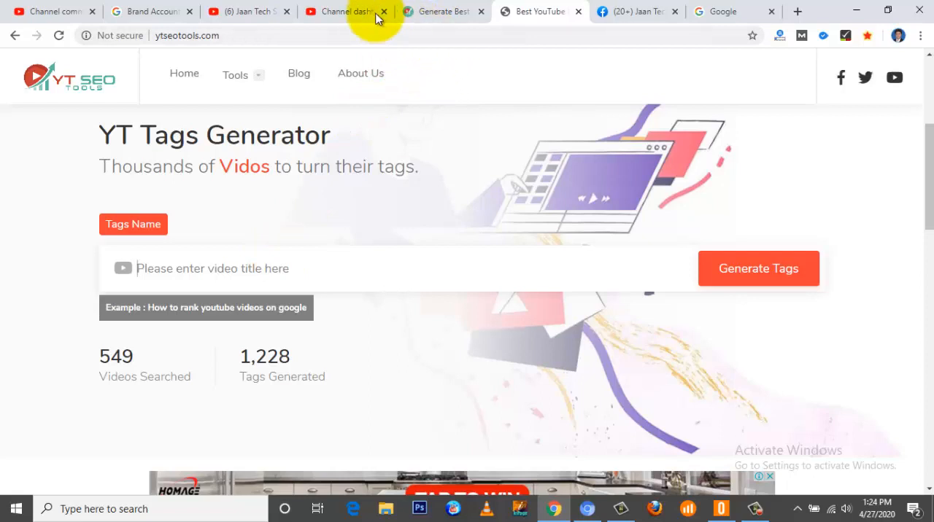
# Step: Return to the channel's basic info in YouTube Studio and browse the country choices without changing the selection
pyautogui.click(351, 9)
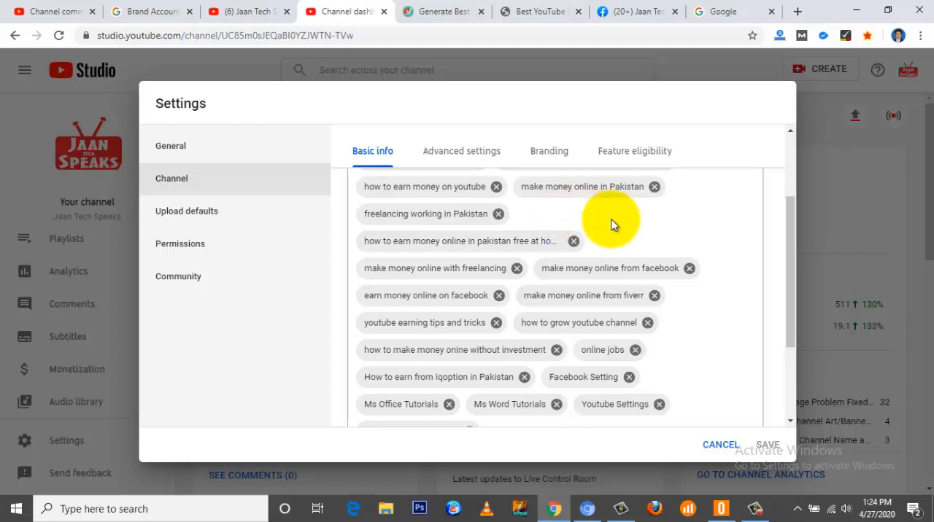
pyautogui.scroll(-1, 624, 226)
pyautogui.scroll(-1, 624, 226)
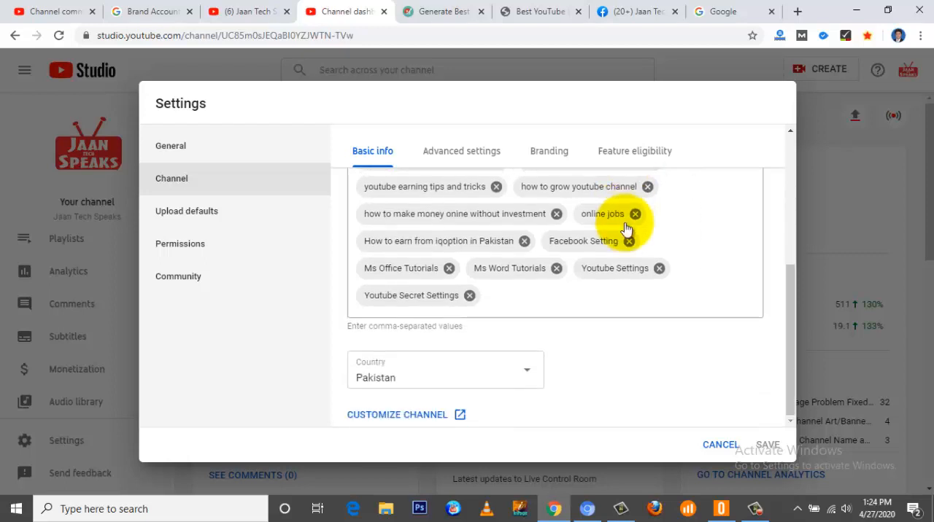
pyautogui.click(529, 374)
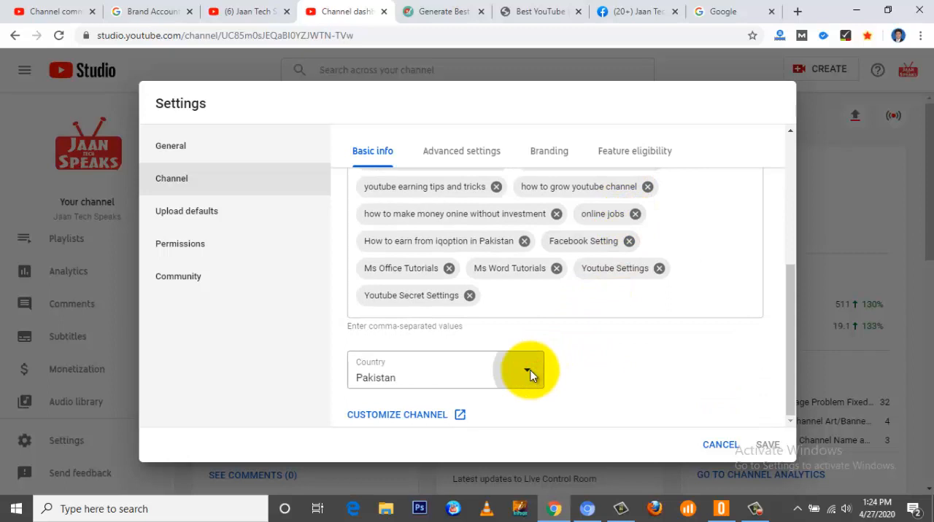
pyautogui.click(530, 374)
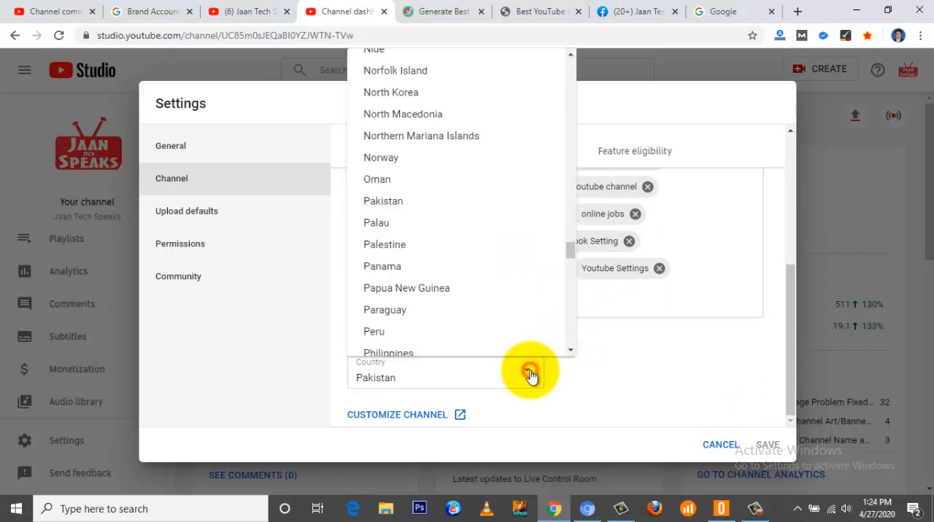
pyautogui.click(529, 374)
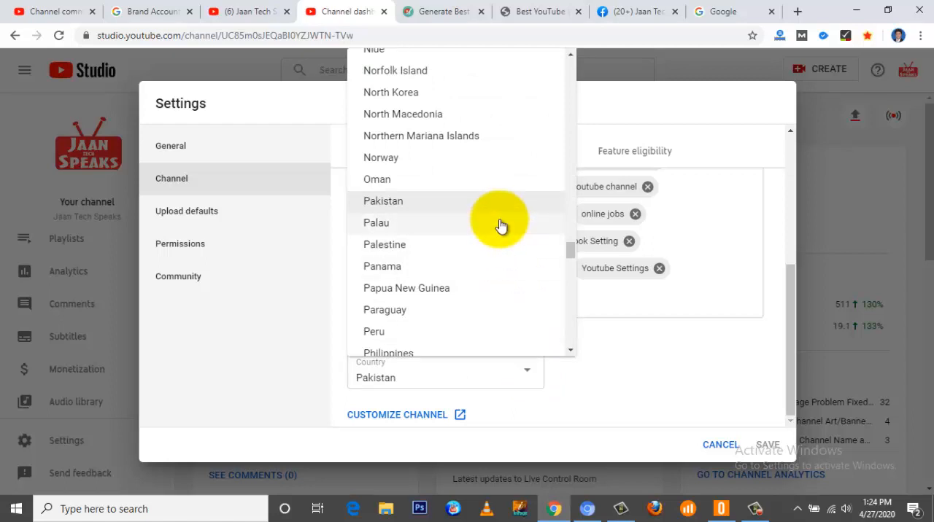
pyautogui.scroll(3, 501, 227)
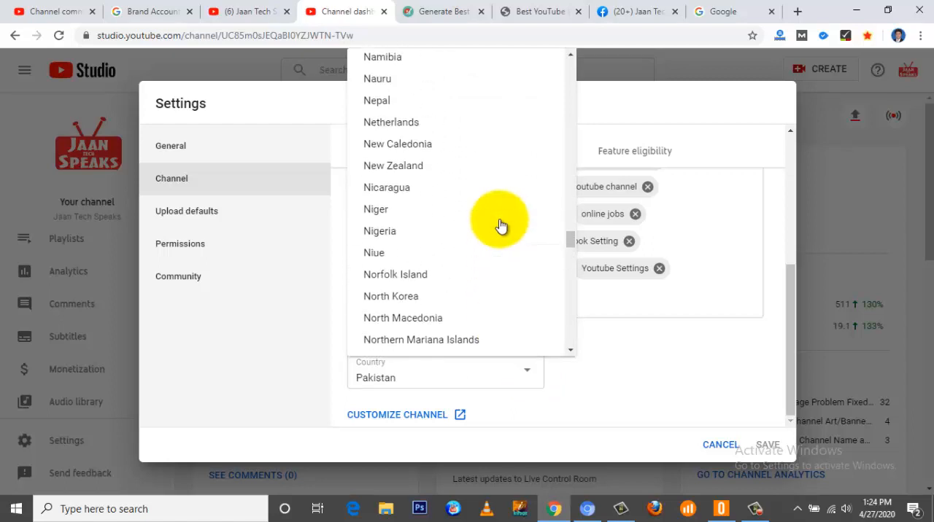
pyautogui.scroll(-1, 501, 227)
pyautogui.scroll(6, 500, 225)
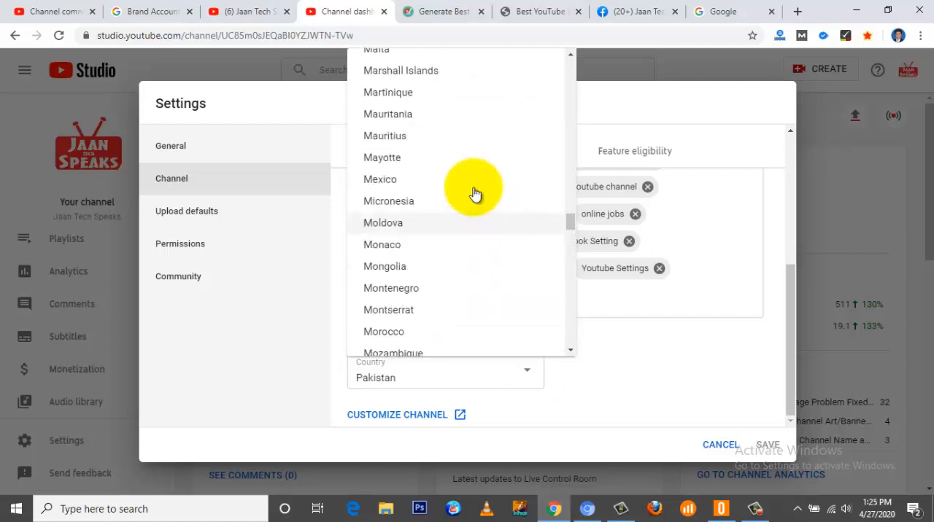
pyautogui.click(541, 381)
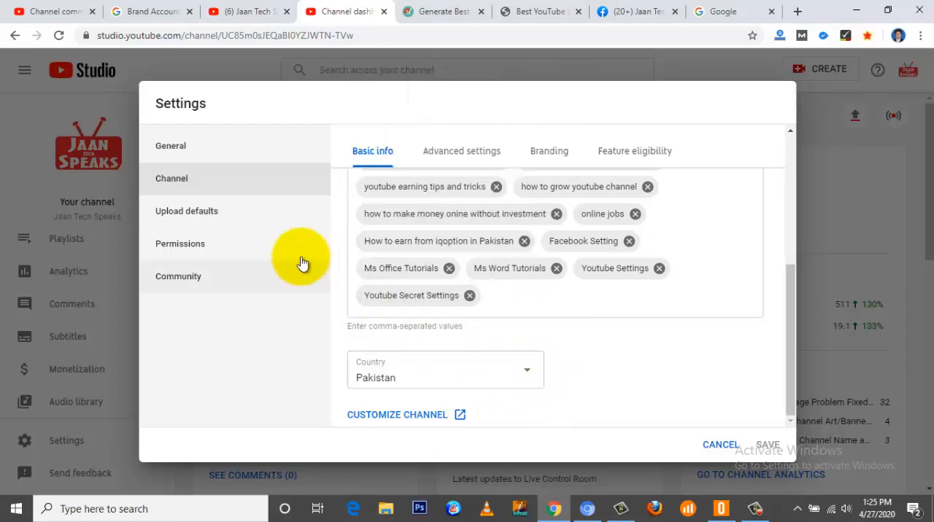
# Step: In the channel's advanced settings, set the audience to "Yes, set this channel as made for kids"
pyautogui.click(454, 152)
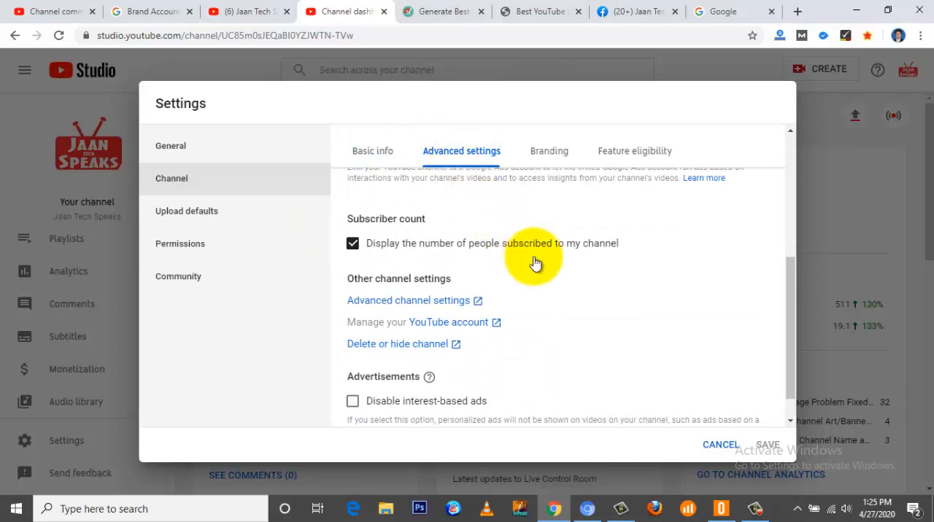
pyautogui.scroll(5, 556, 271)
pyautogui.scroll(1, 562, 275)
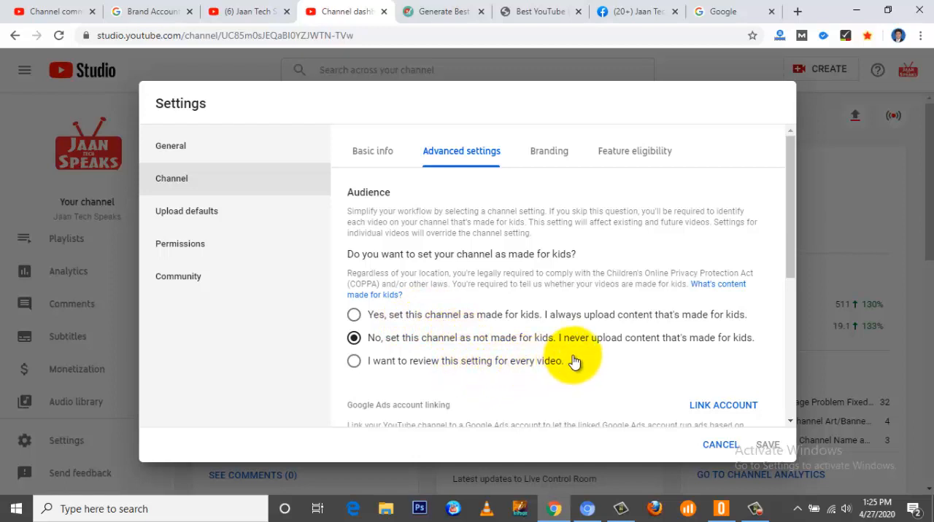
pyautogui.click(355, 319)
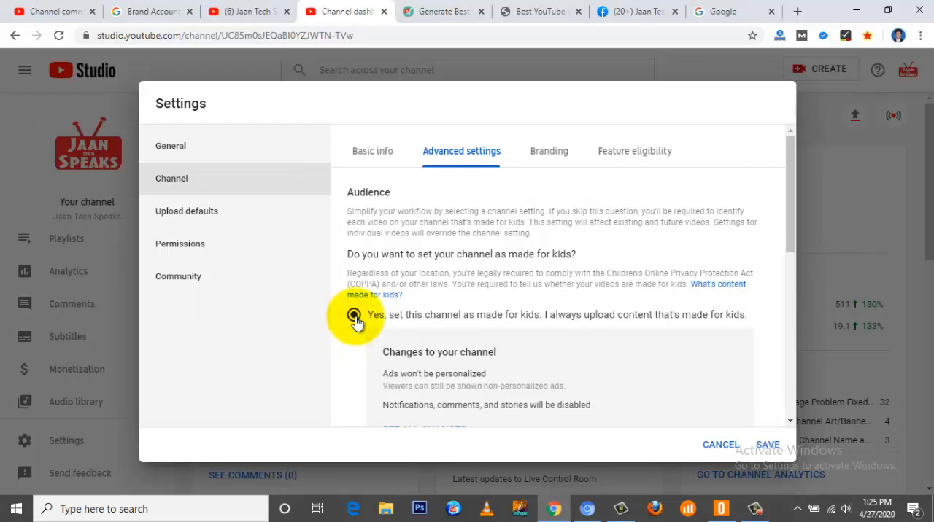
# Step: Change the channel's audience setting to "No, set this channel as not made for kids"
pyautogui.scroll(-1, 354, 318)
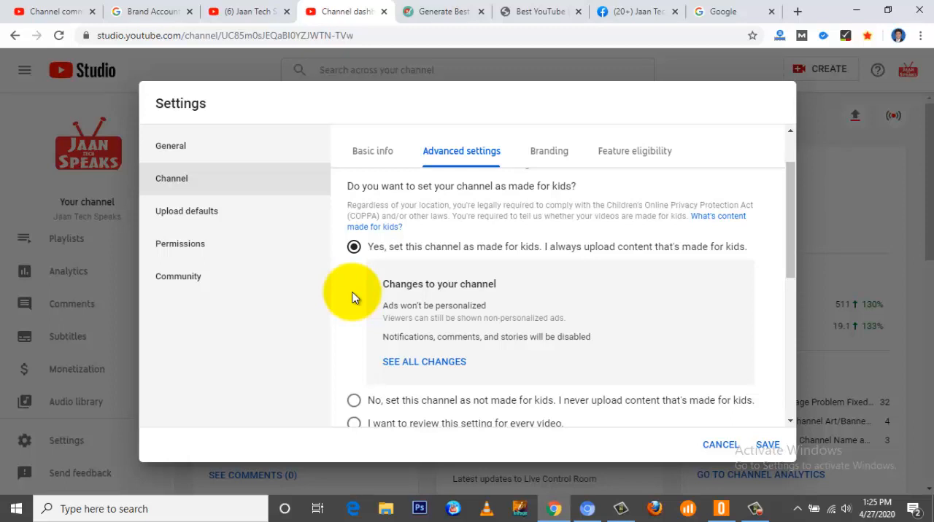
pyautogui.scroll(-2, 356, 295)
pyautogui.click(354, 289)
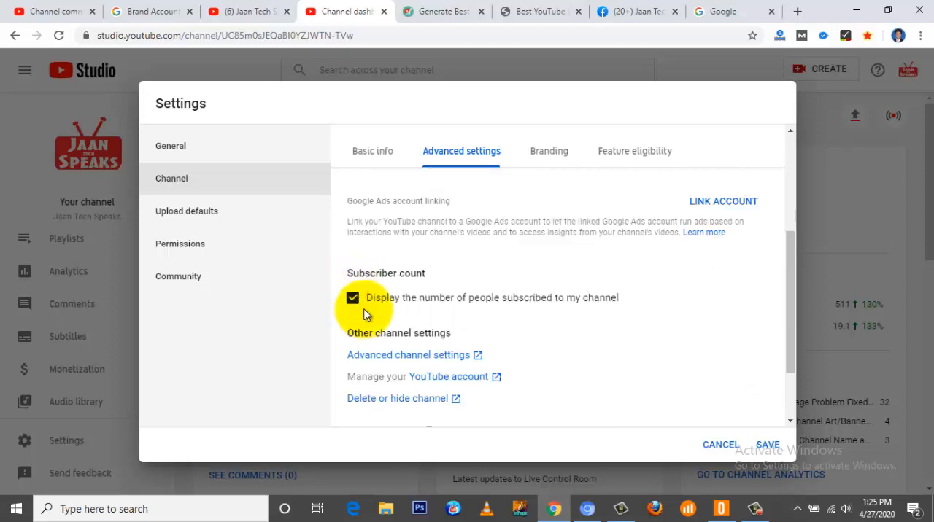
pyautogui.scroll(2, 361, 299)
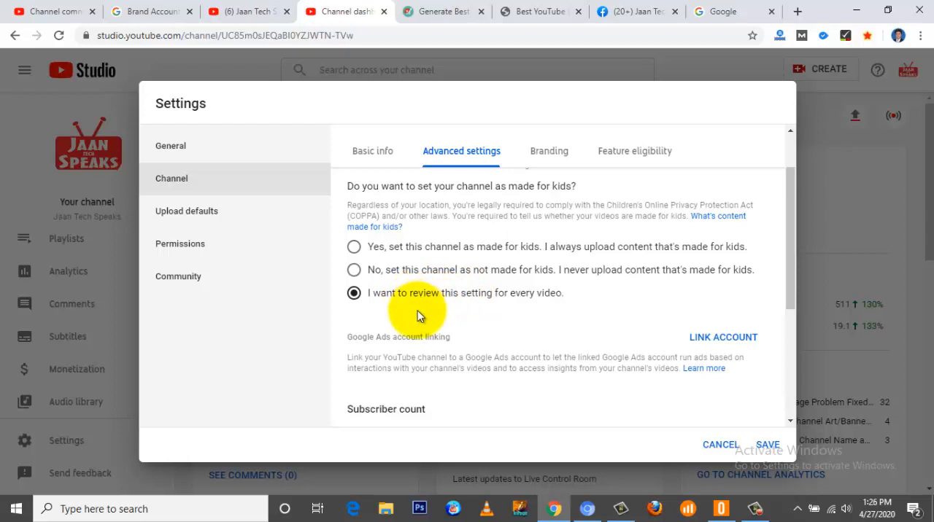
pyautogui.click(353, 271)
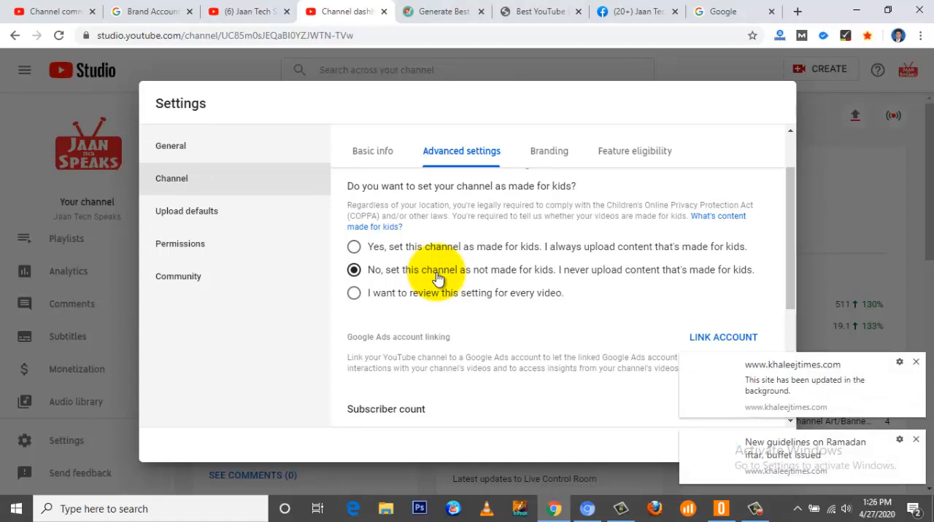
# Step: Turn the display of the channel's subscriber count off and back on
pyautogui.scroll(-3, 457, 312)
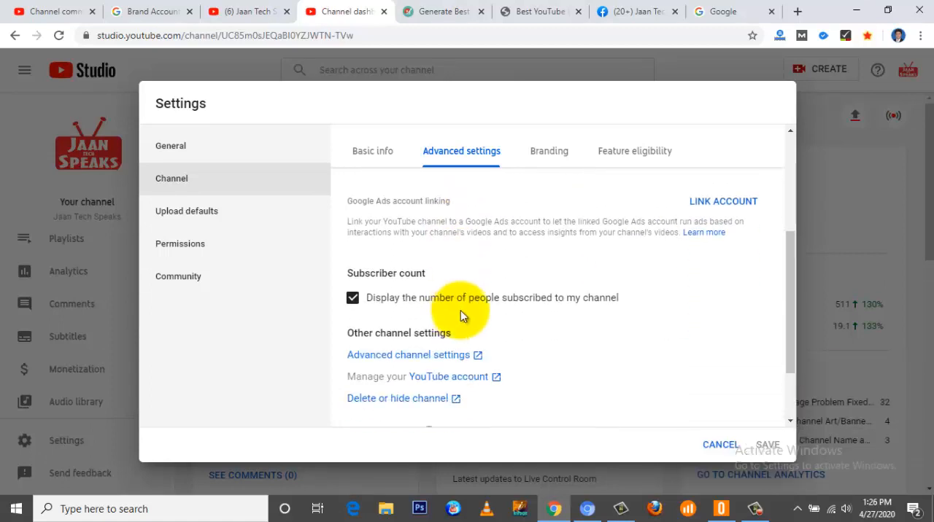
pyautogui.scroll(-1, 517, 316)
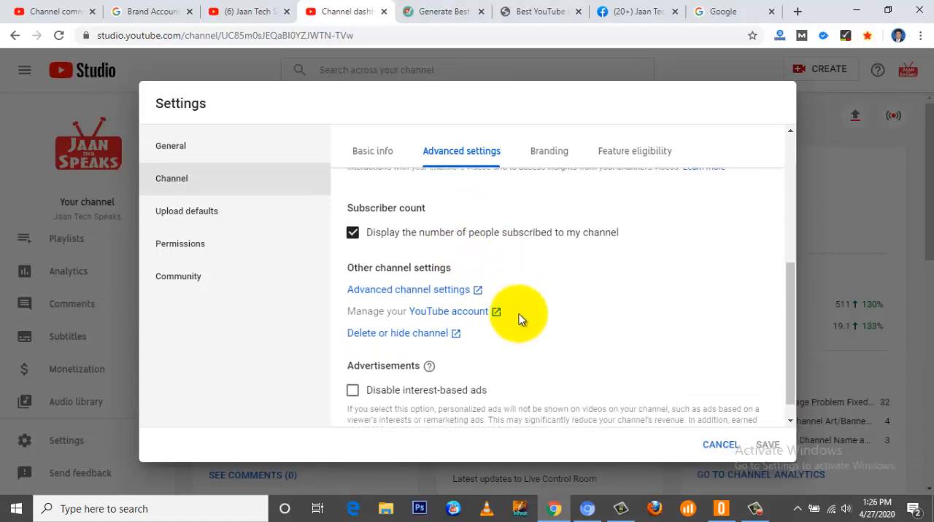
pyautogui.scroll(1, 518, 314)
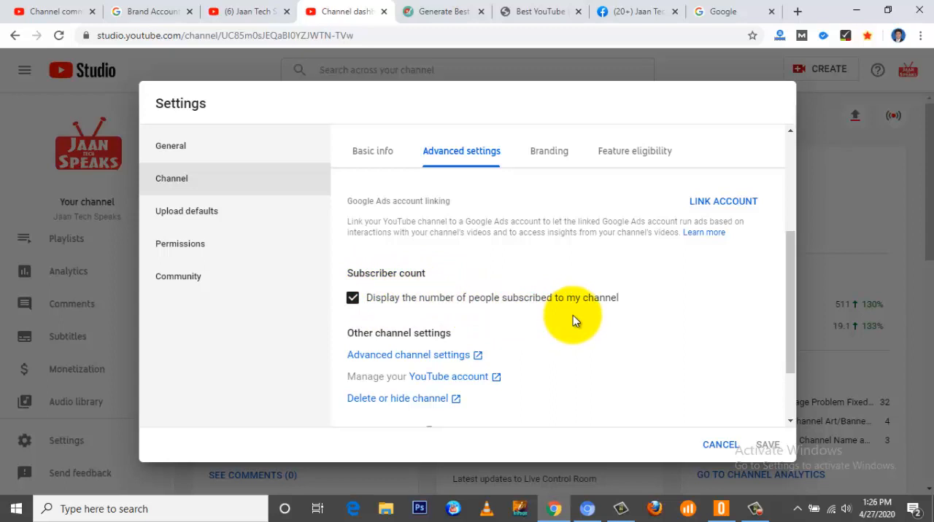
pyautogui.click(352, 299)
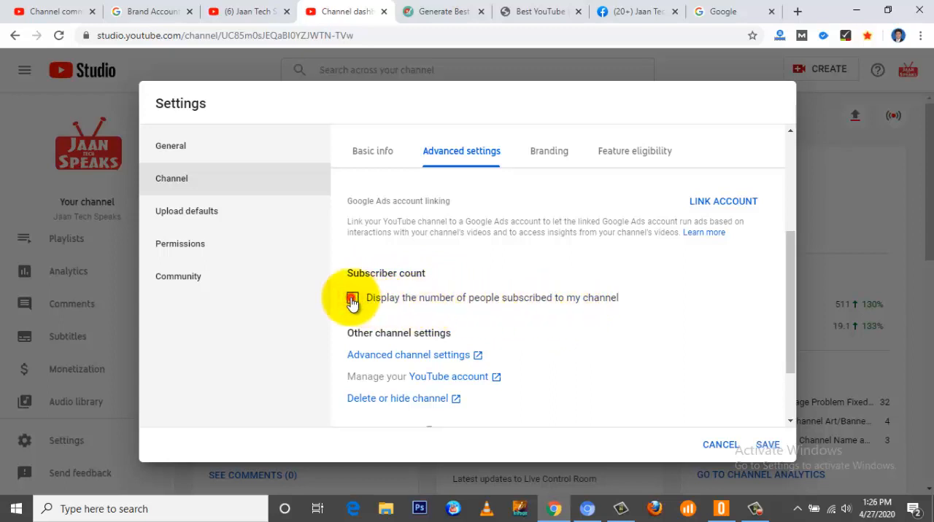
pyautogui.click(352, 299)
pyautogui.scroll(-2, 570, 320)
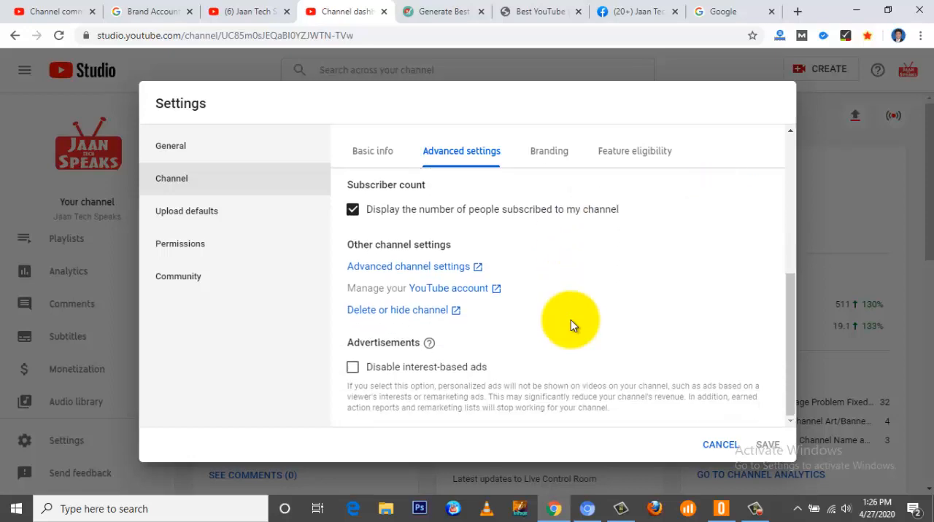
# Step: Turn the "Disable interest-based ads" option on and back off
pyautogui.scroll(3, 570, 320)
pyautogui.scroll(-3, 571, 320)
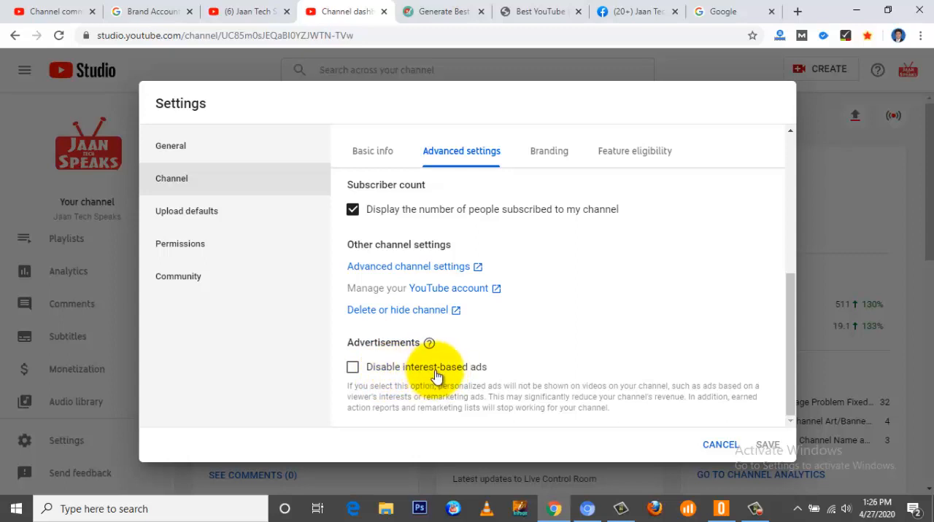
pyautogui.click(353, 368)
pyautogui.click(353, 368)
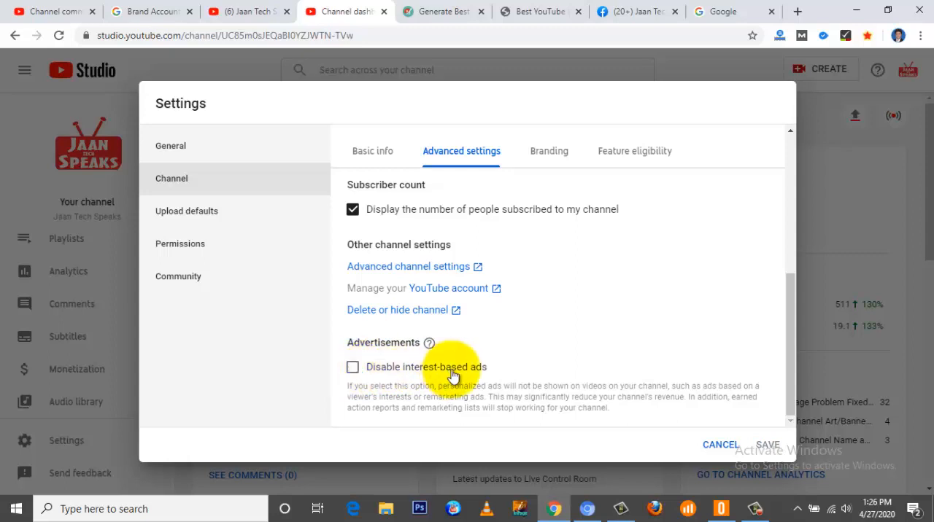
# Step: In the channel's branding, try the watermark display times End of video and Custom start time, and return to Entire video
pyautogui.scroll(5, 559, 368)
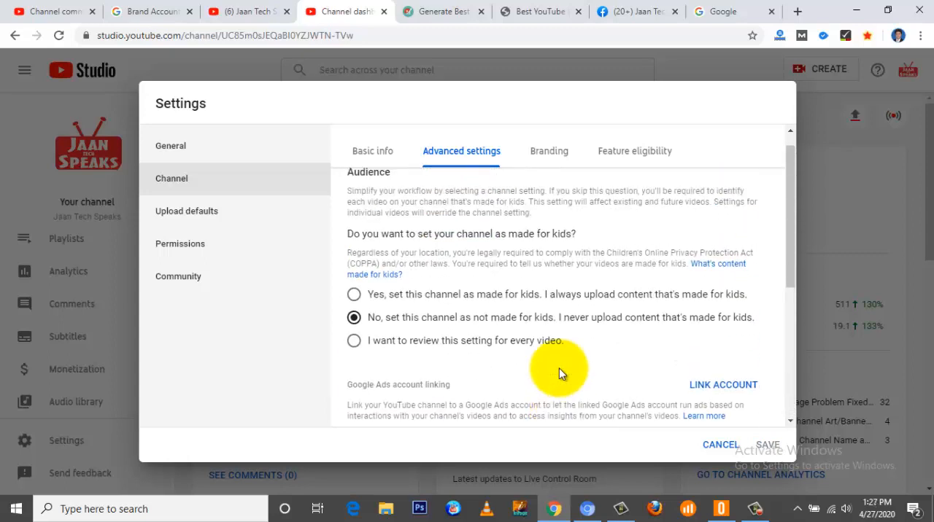
pyautogui.scroll(1, 559, 373)
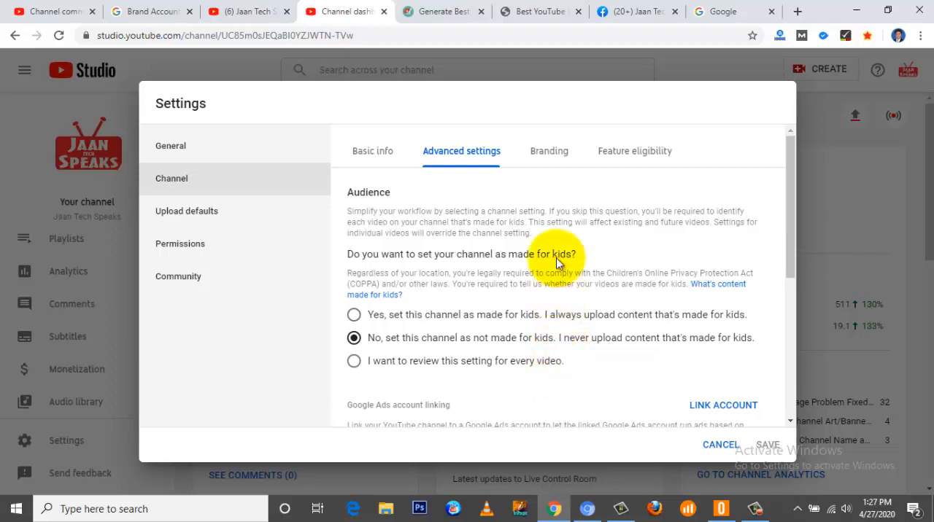
pyautogui.click(549, 154)
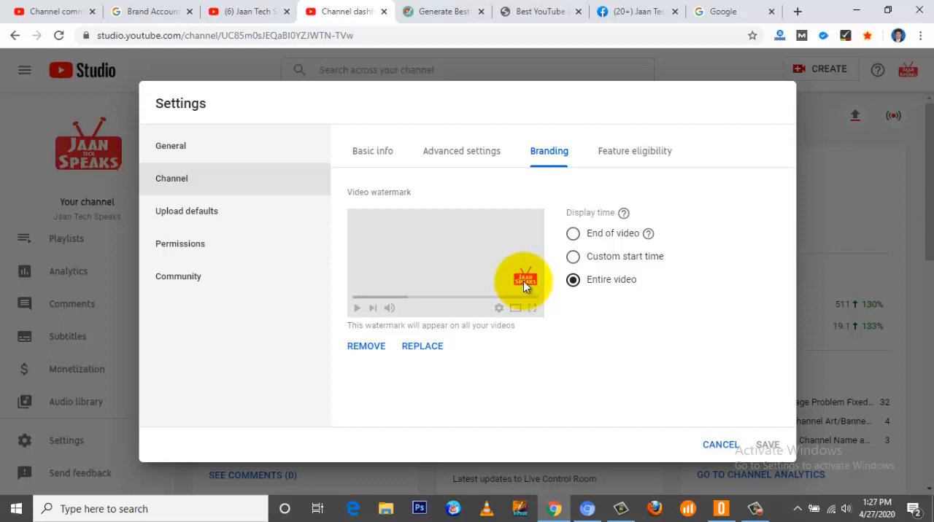
pyautogui.click(572, 234)
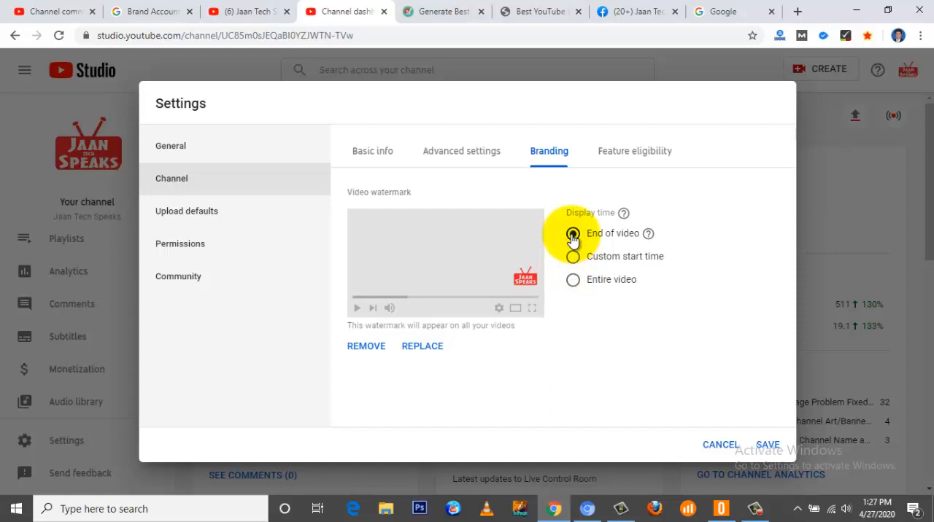
pyautogui.click(572, 256)
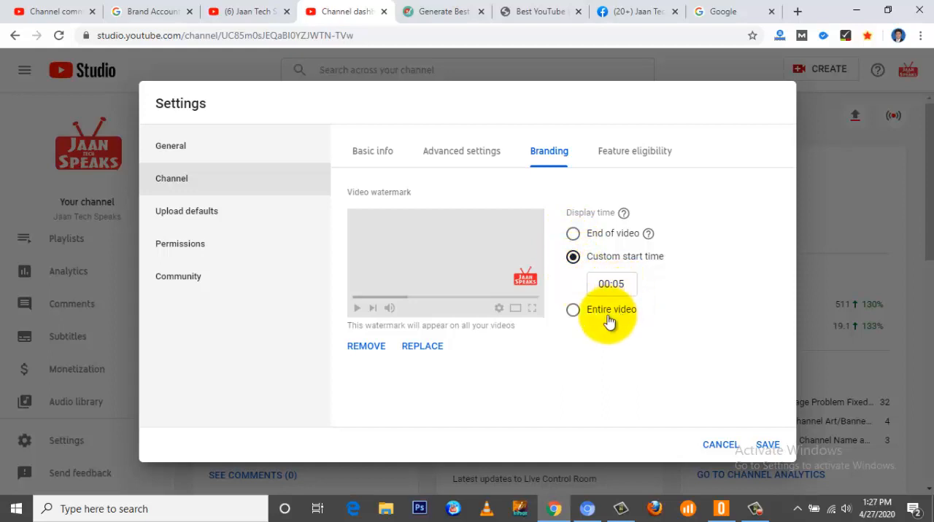
pyautogui.click(573, 312)
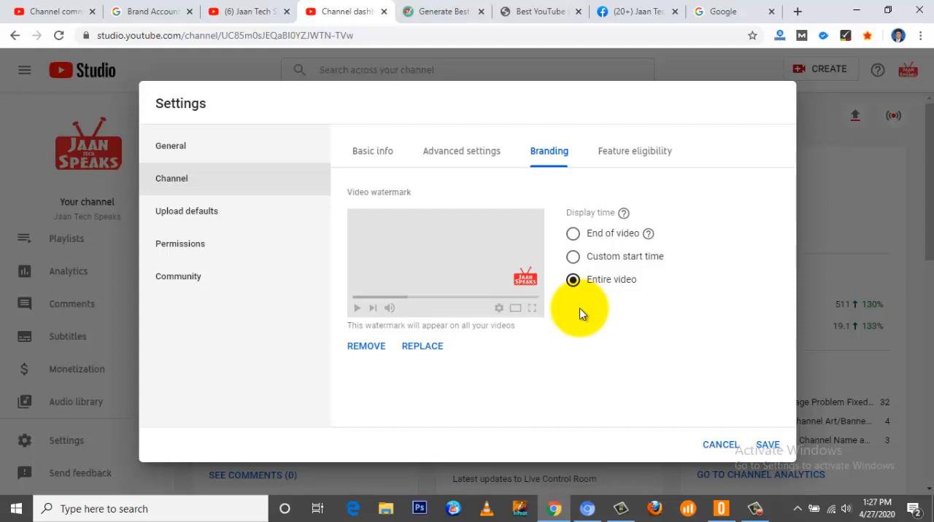
# Step: Remove the channel's existing video watermark
pyautogui.click(367, 346)
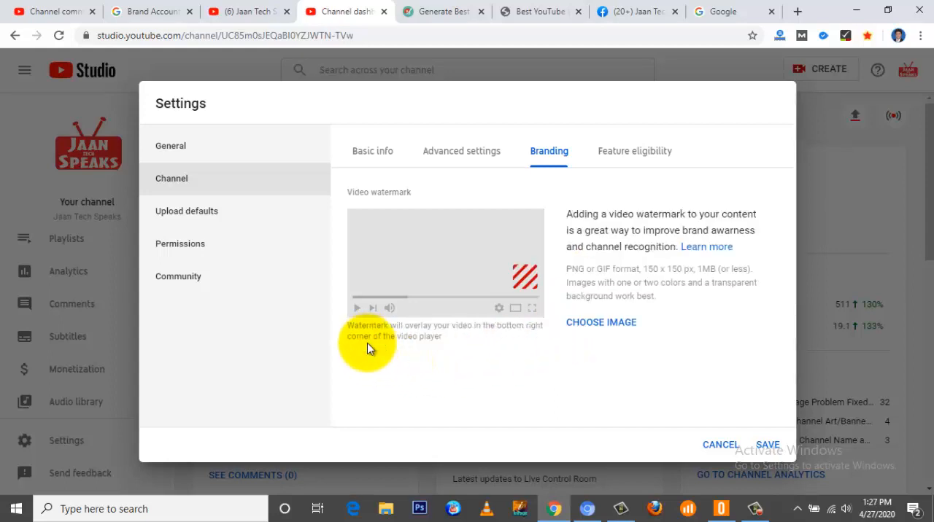
pyautogui.click(600, 325)
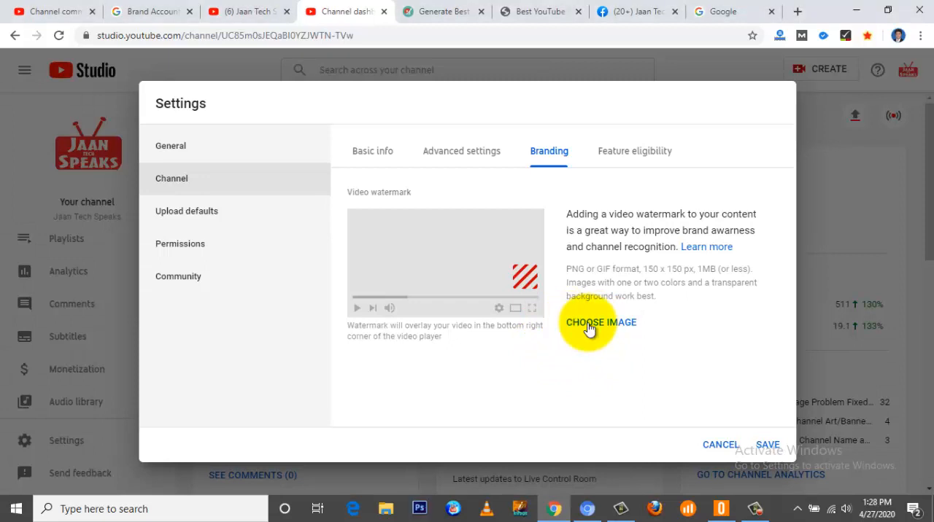
# Step: Switch to Google and search for "subscribe button 150x150 png"
pyautogui.click(702, 12)
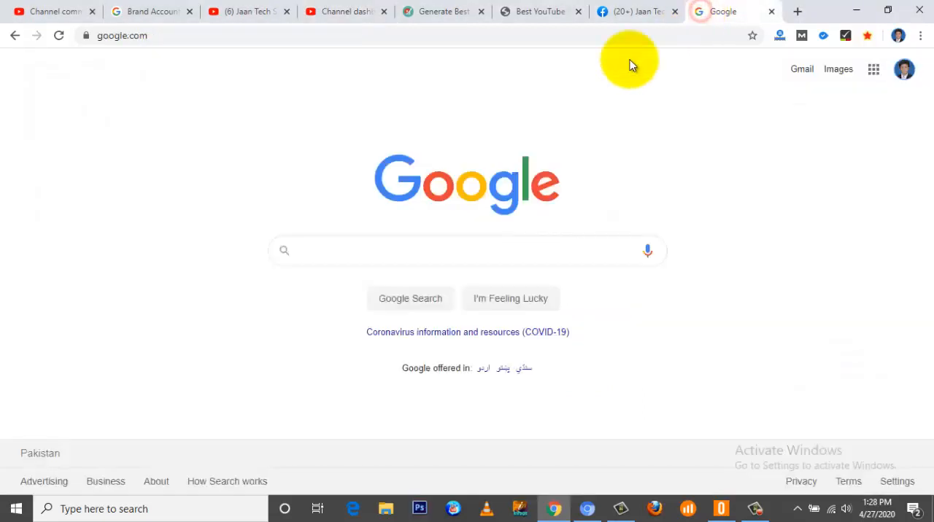
pyautogui.click(338, 251)
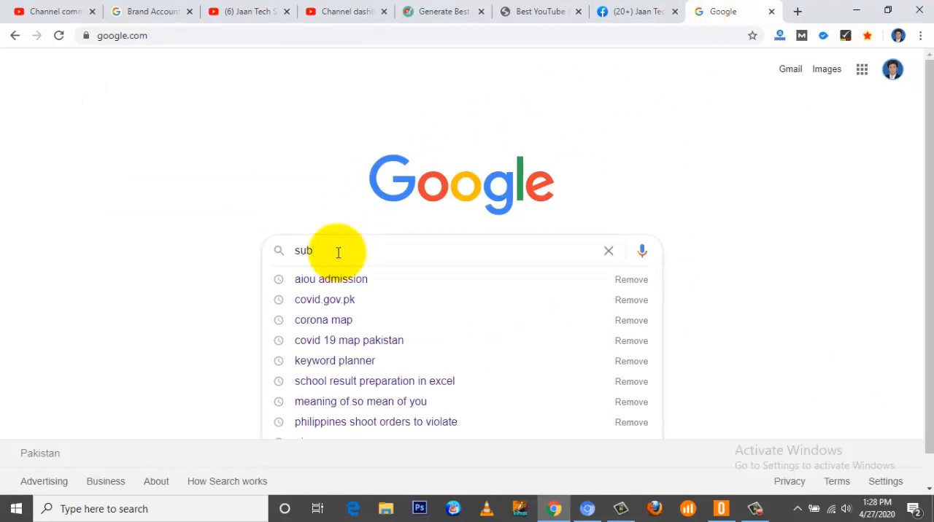
pyautogui.write('subscribe button 15')
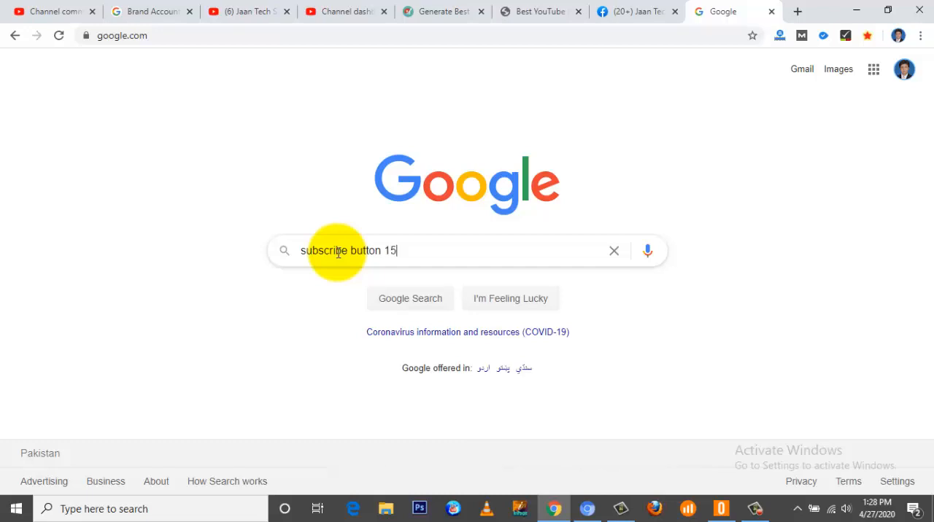
pyautogui.write('0 x')
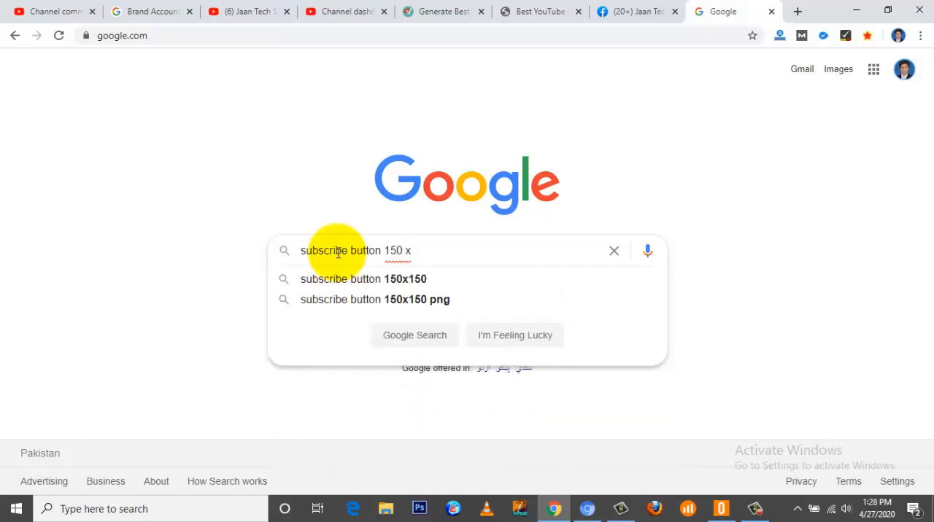
pyautogui.click(342, 299)
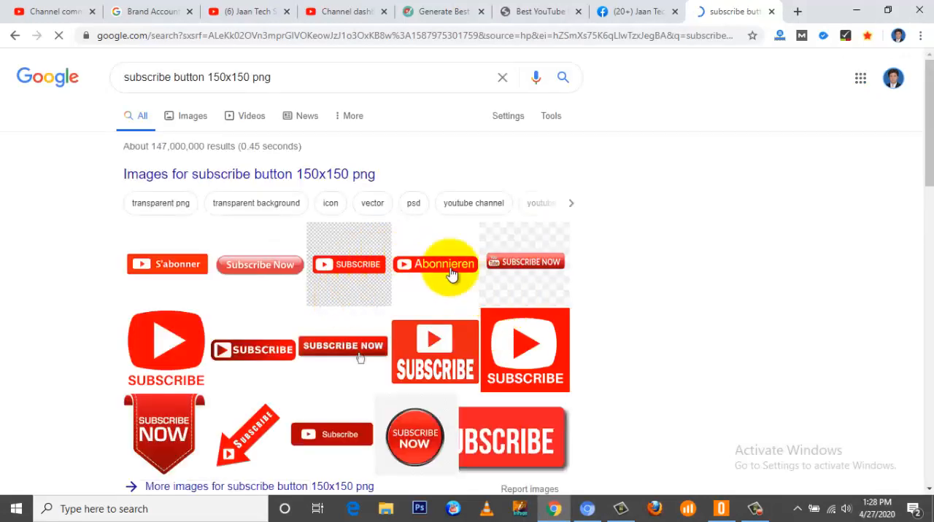
# Step: Find the red Subscribe logo with the play symbol in the image results and save it as download.png
pyautogui.scroll(-1, 296, 365)
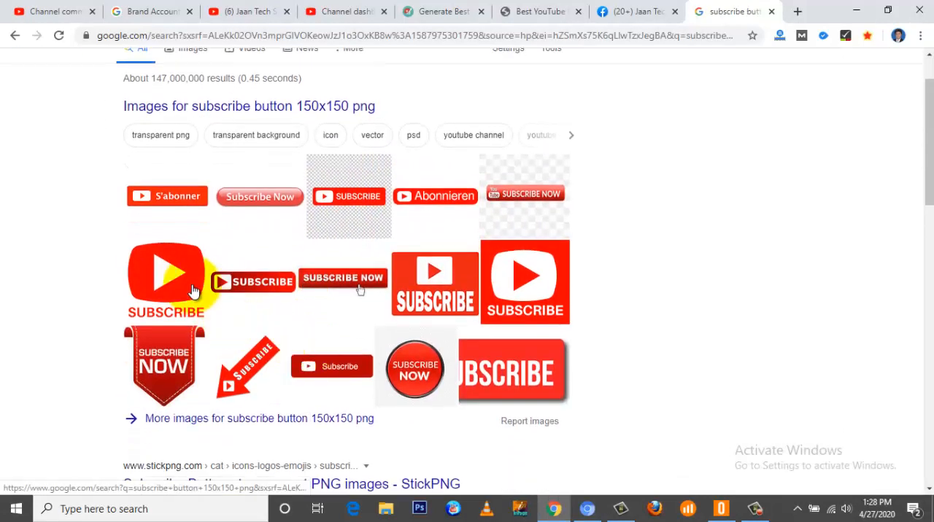
pyautogui.scroll(1, 345, 294)
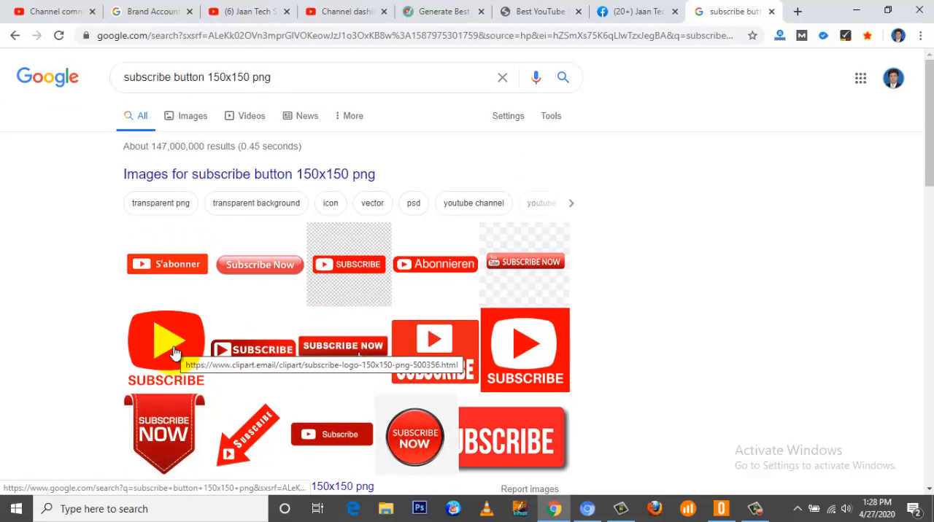
pyautogui.click(360, 358)
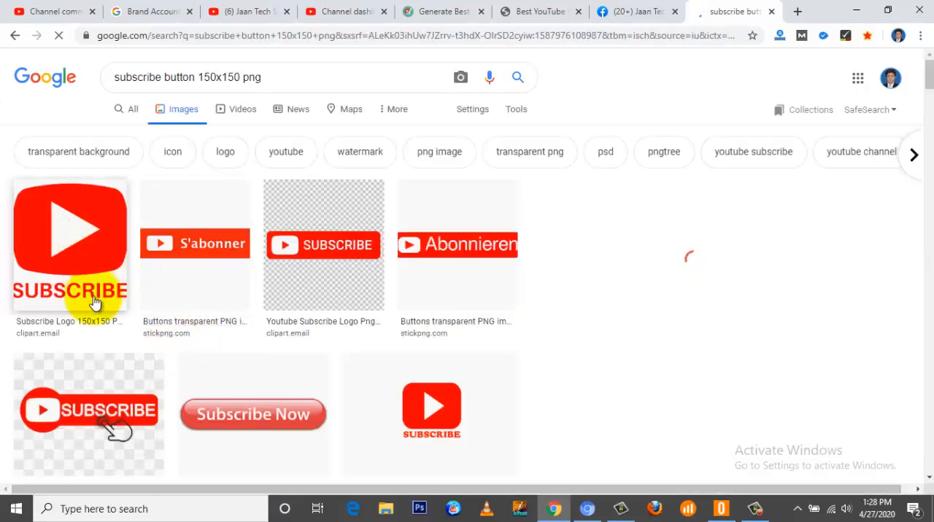
pyautogui.rightClick(66, 231)
pyautogui.click(98, 256)
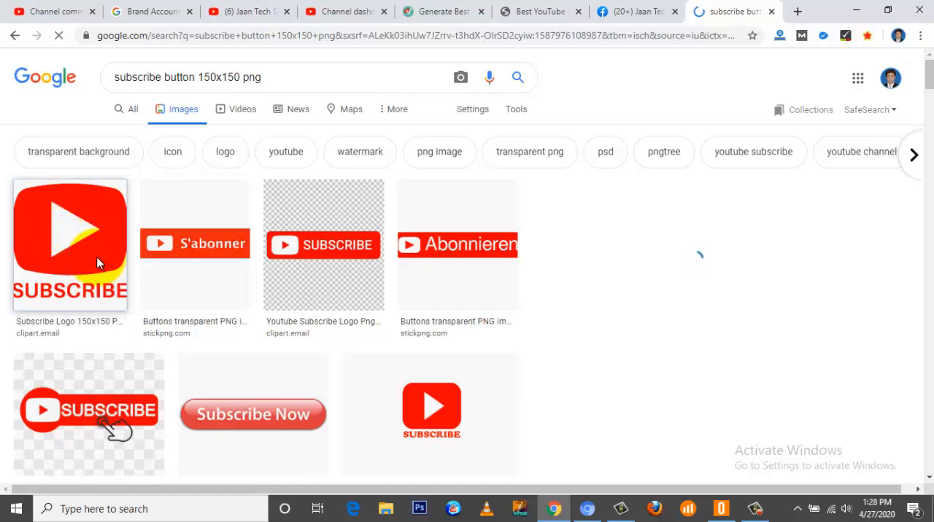
pyautogui.click(100, 263)
# Step: Return to YouTube Studio and add the download image from the Desktop as the channel's video watermark
pyautogui.click(351, 11)
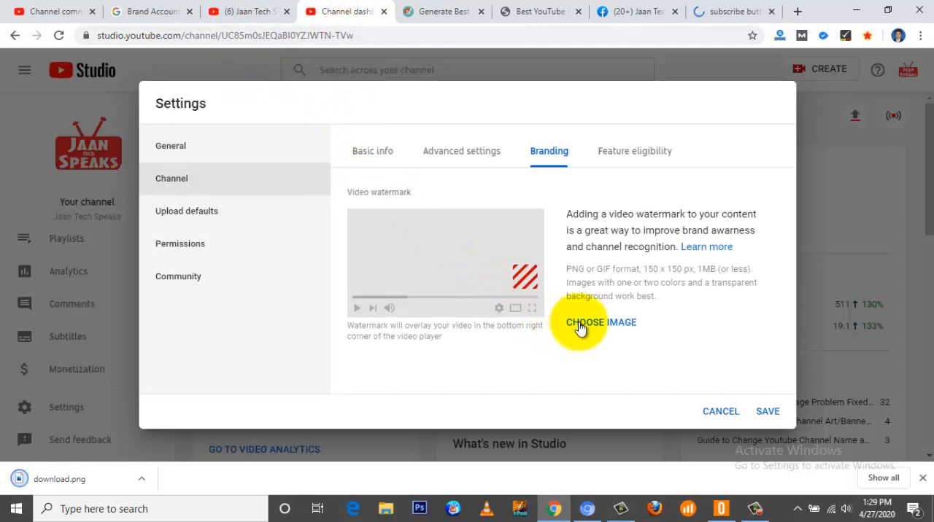
pyautogui.click(579, 323)
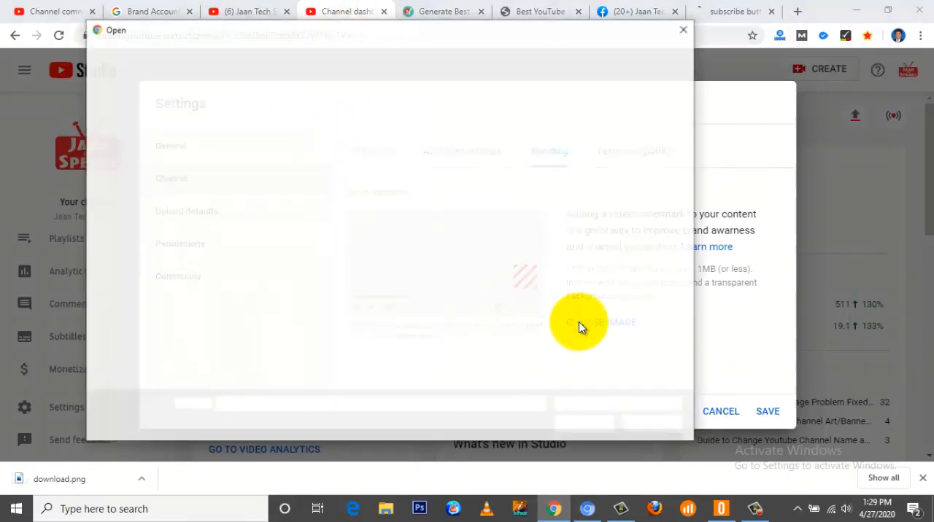
pyautogui.click(556, 130)
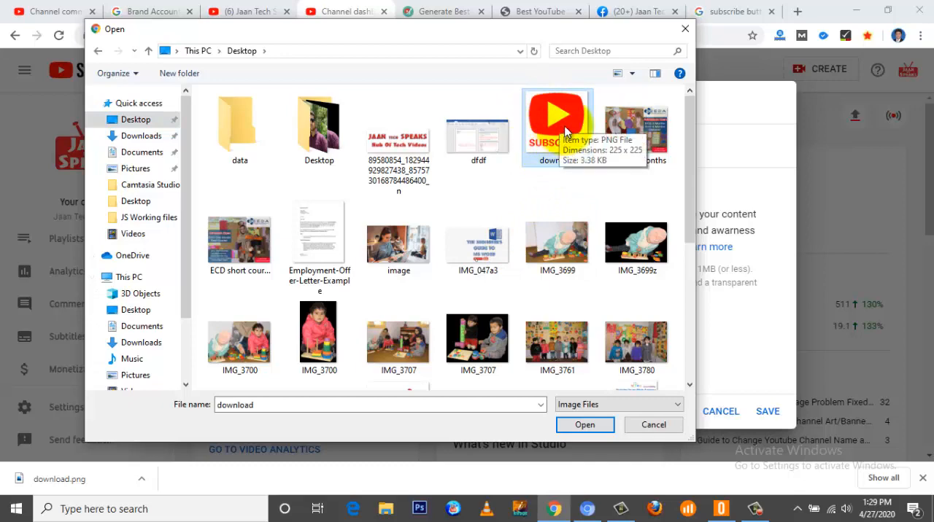
pyautogui.click(584, 426)
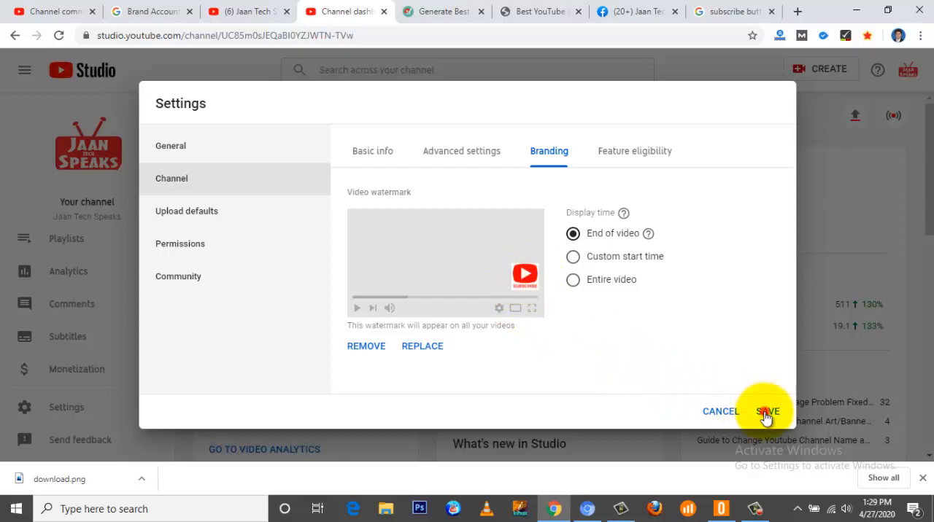
# Step: Open the channel's feature eligibility and examine the default features and those requiring phone verification
pyautogui.click(766, 412)
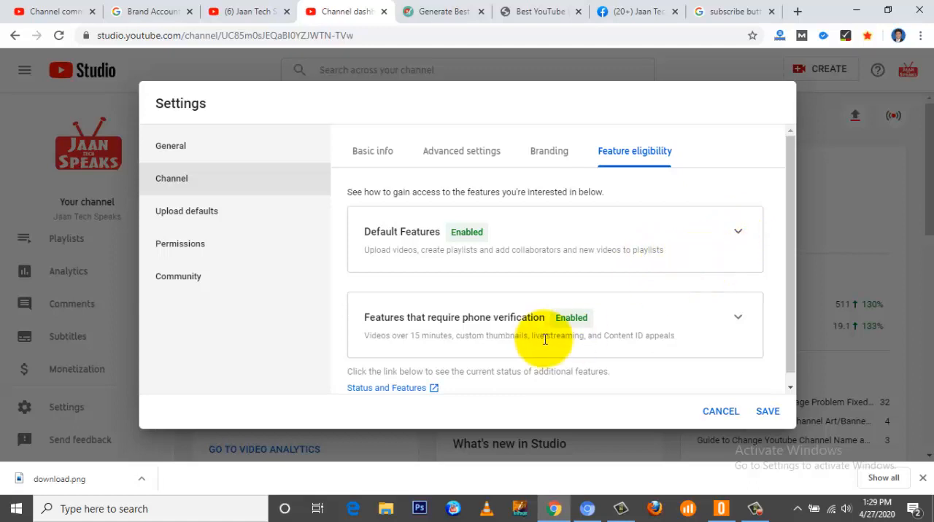
pyautogui.scroll(-1, 547, 340)
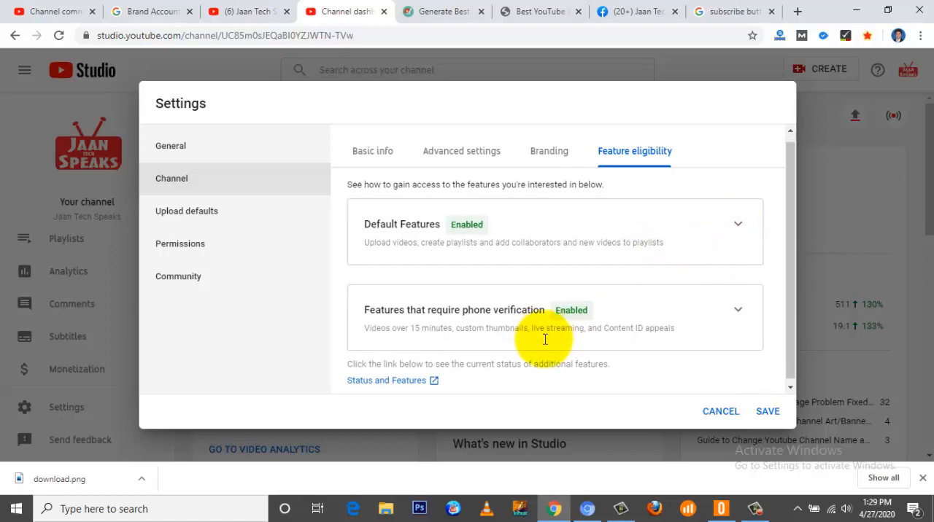
# Step: Open the basic info of the upload defaults and enter "Jaan Tech Speaks" as the default video title
pyautogui.click(186, 216)
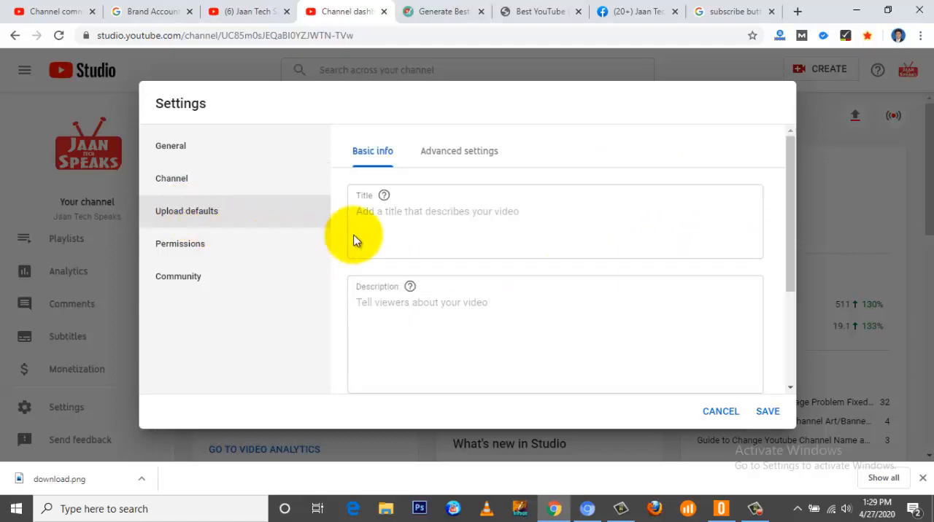
pyautogui.click(395, 223)
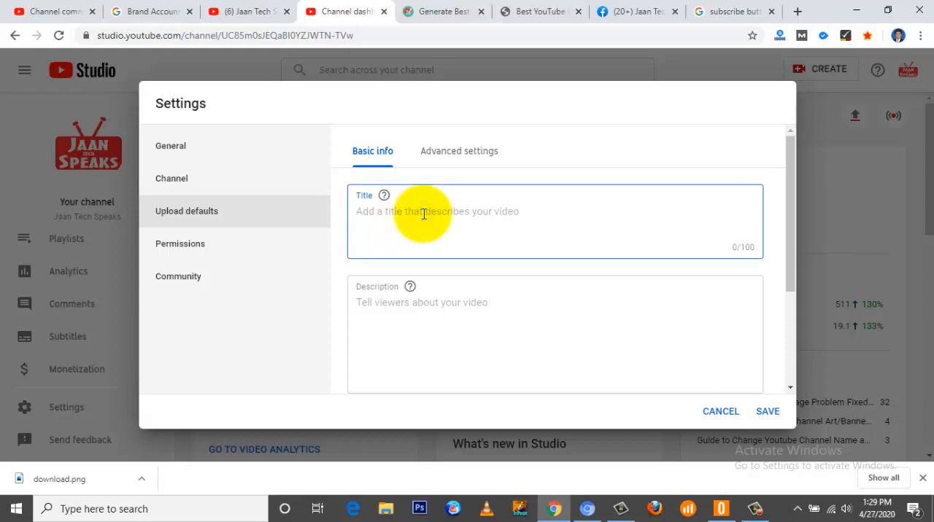
pyautogui.write('Jaan Tech Speaks')
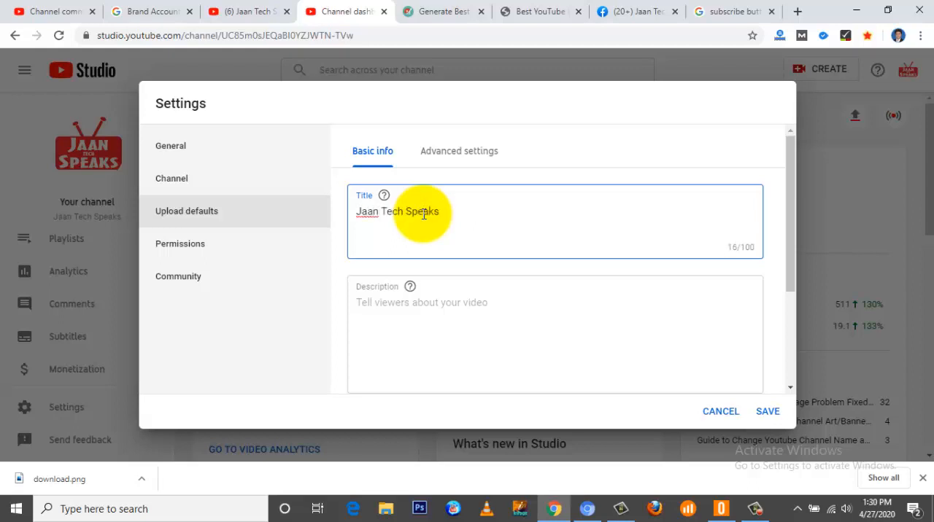
# Step: Put a vertical bar and a space before "Jaan Tech Speaks" in the default video title
pyautogui.click(358, 212)
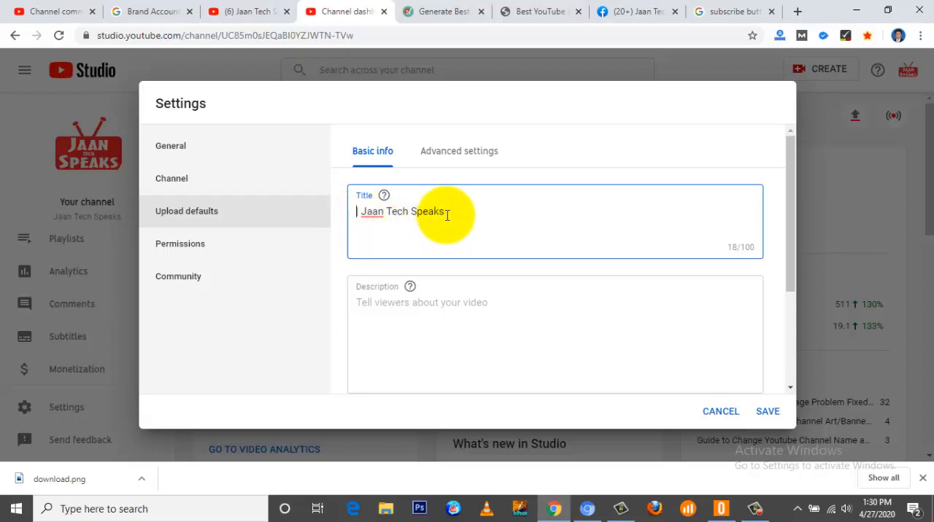
pyautogui.moveTo(445, 211); pyautogui.dragTo(357, 211)
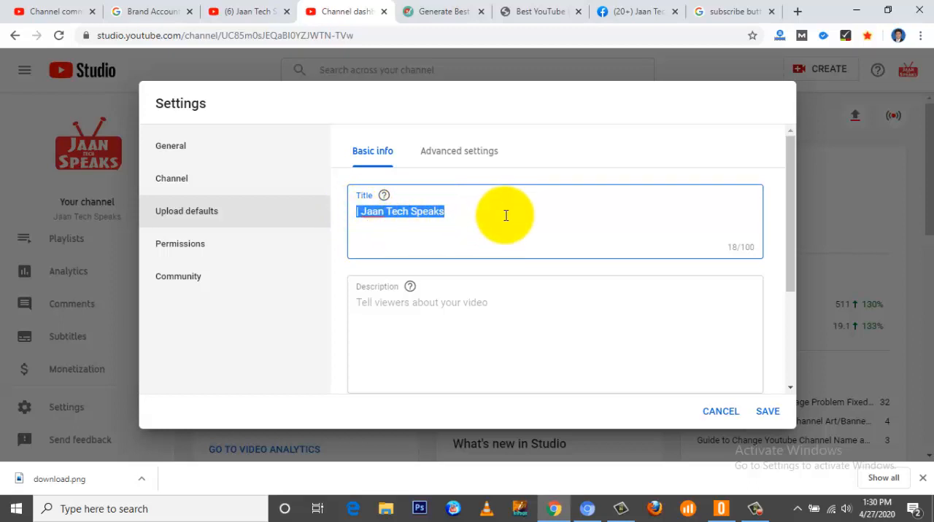
# Step: Enter the default description "Subscribe My channel for more informative videos. Follow me on Facebook" with the channel's Facebook page link, leaving an empty line above the text
pyautogui.click(442, 301)
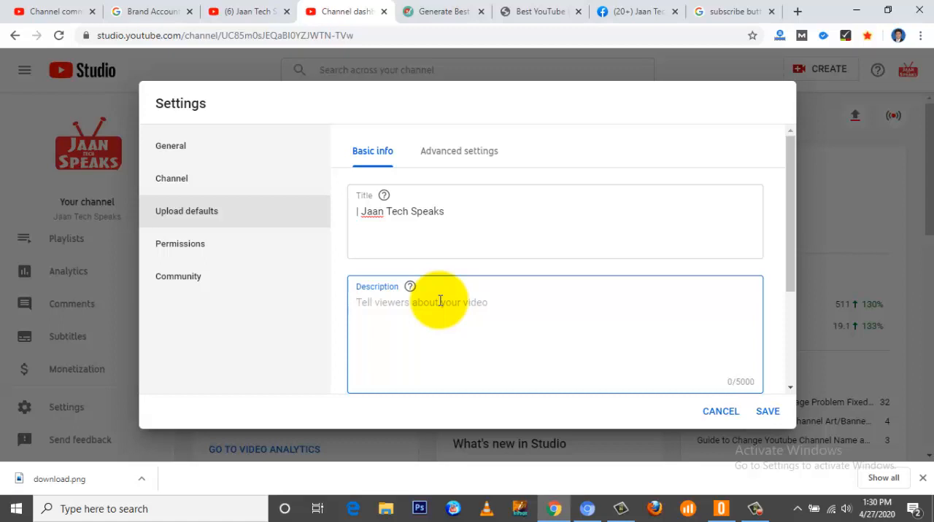
pyautogui.write('Su')
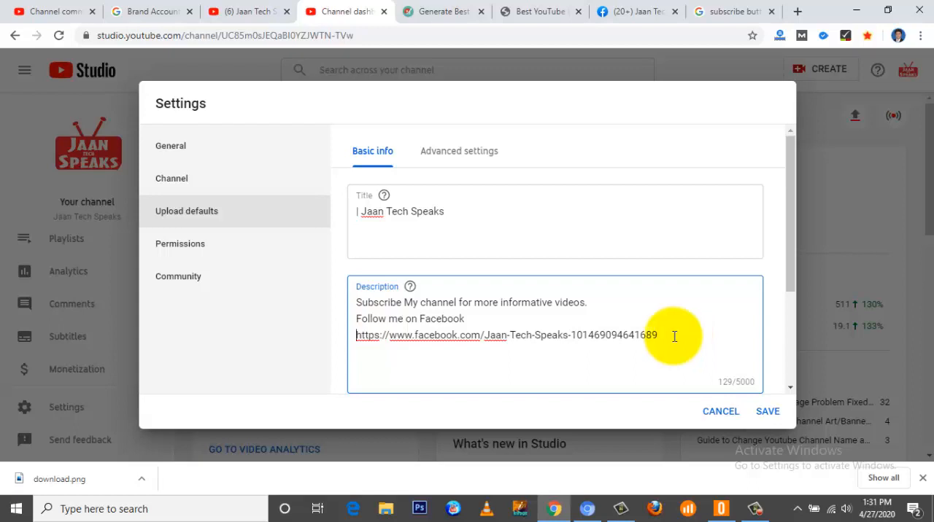
pyautogui.click(357, 302)
pyautogui.press('Return')
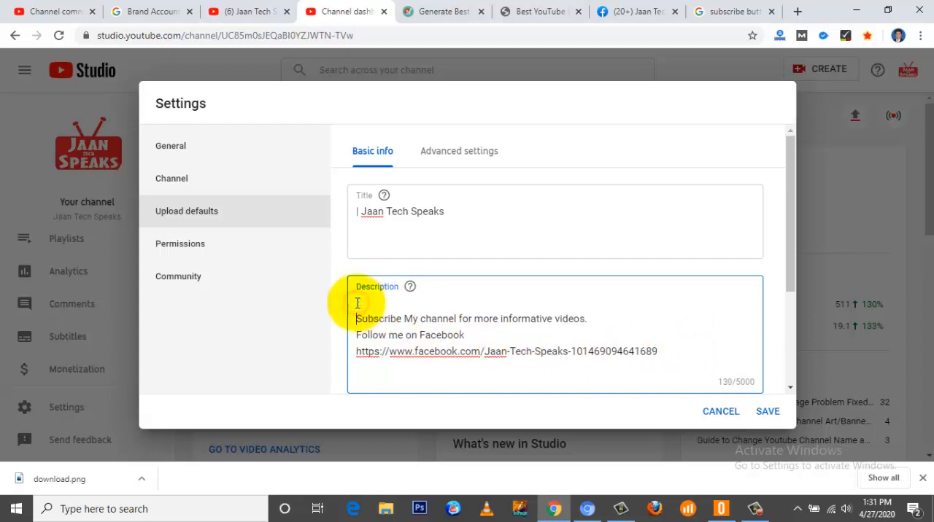
pyautogui.click(357, 303)
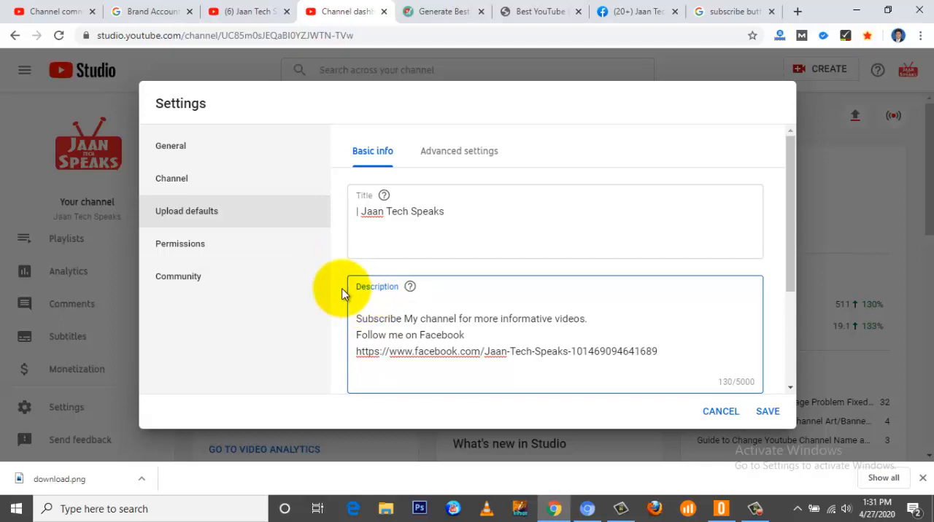
# Step: Examine the default visibility choices (Public, Private, Unlisted) and the tags field of the upload defaults without changing them
pyautogui.scroll(-1, 343, 294)
pyautogui.scroll(1, 343, 294)
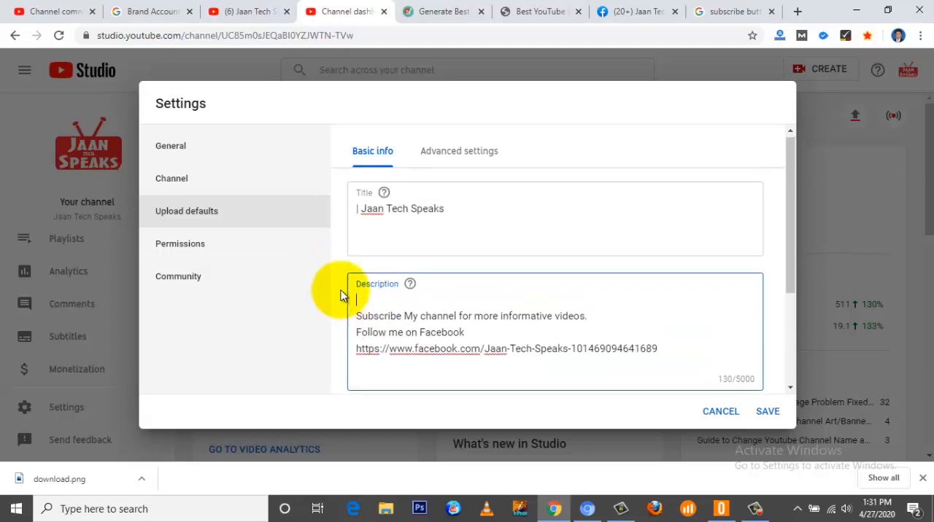
pyautogui.scroll(-3, 341, 293)
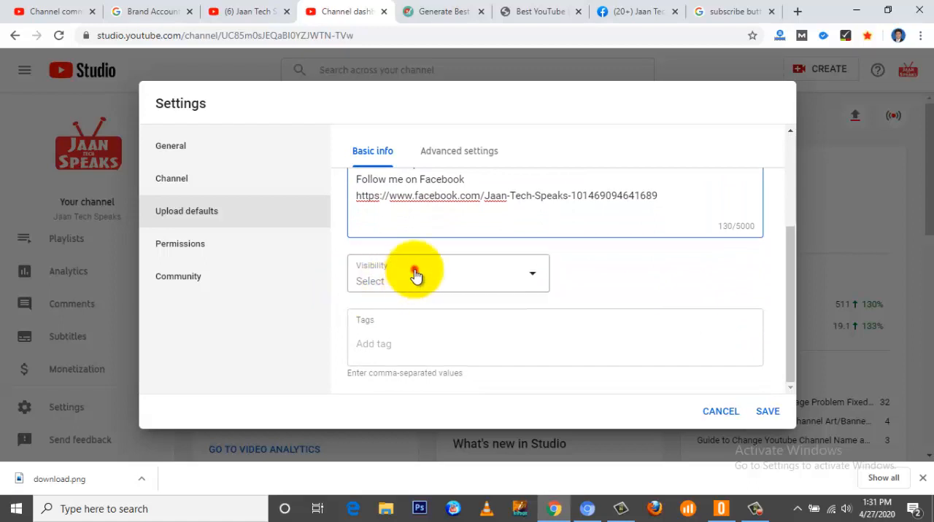
pyautogui.click(416, 275)
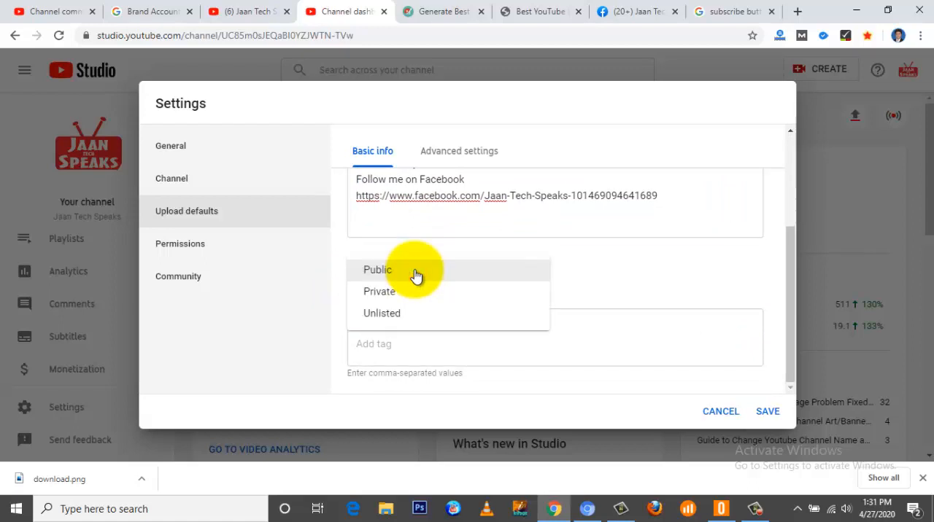
pyautogui.click(571, 269)
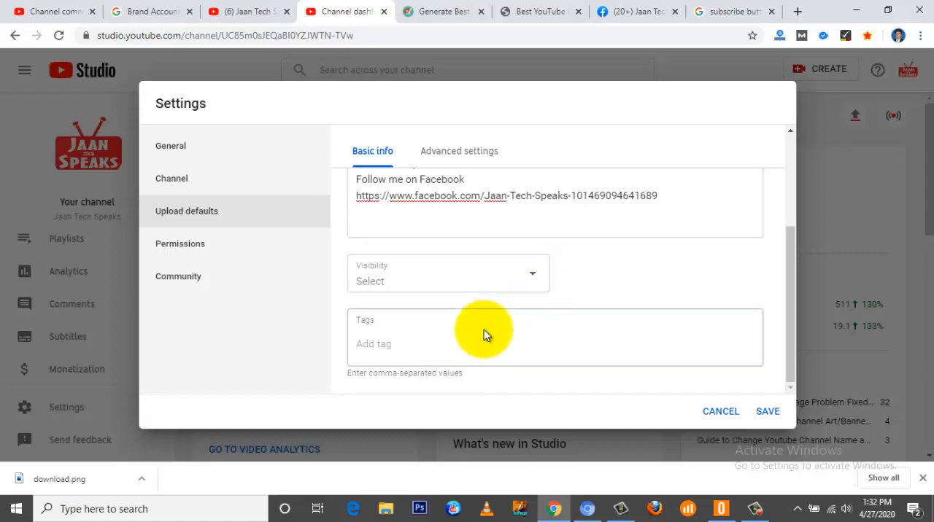
pyautogui.click(428, 347)
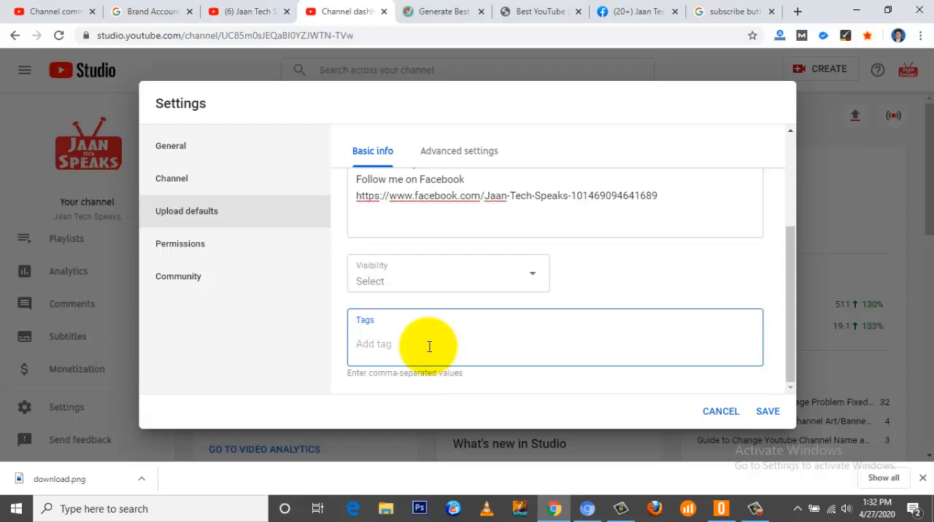
pyautogui.scroll(2, 415, 320)
pyautogui.scroll(-1, 415, 320)
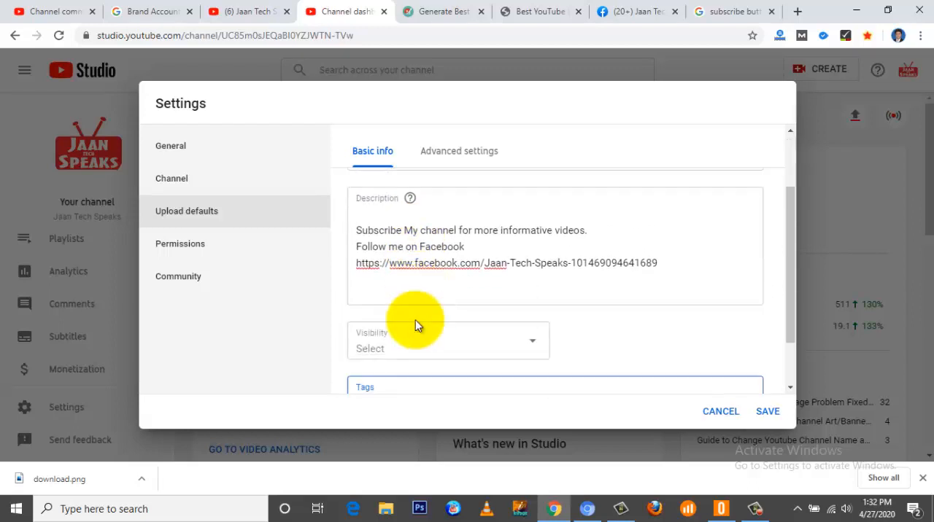
pyautogui.scroll(-1, 415, 320)
pyautogui.click(389, 347)
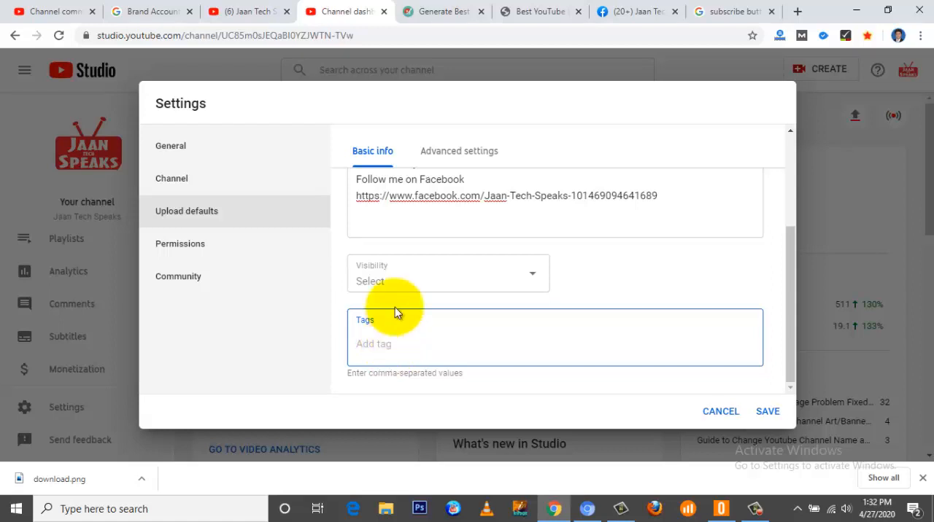
# Step: Switch to the YTSeoToolz website and look through its video services, including the Tags Generator
pyautogui.click(438, 13)
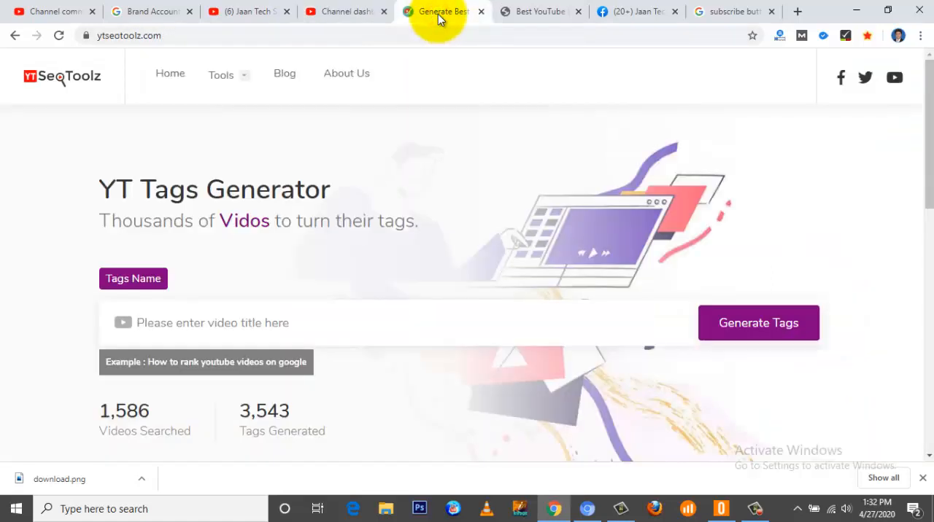
pyautogui.moveTo(236, 75)
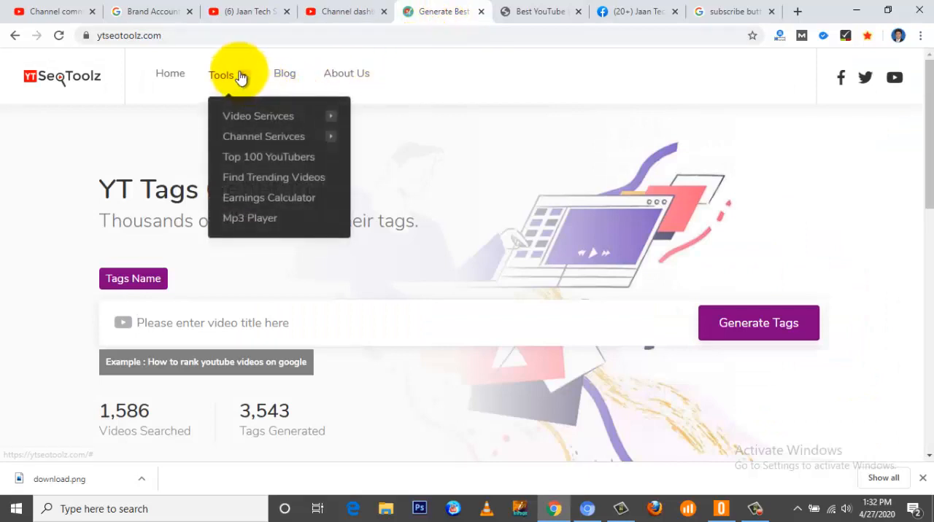
pyautogui.moveTo(260, 116)
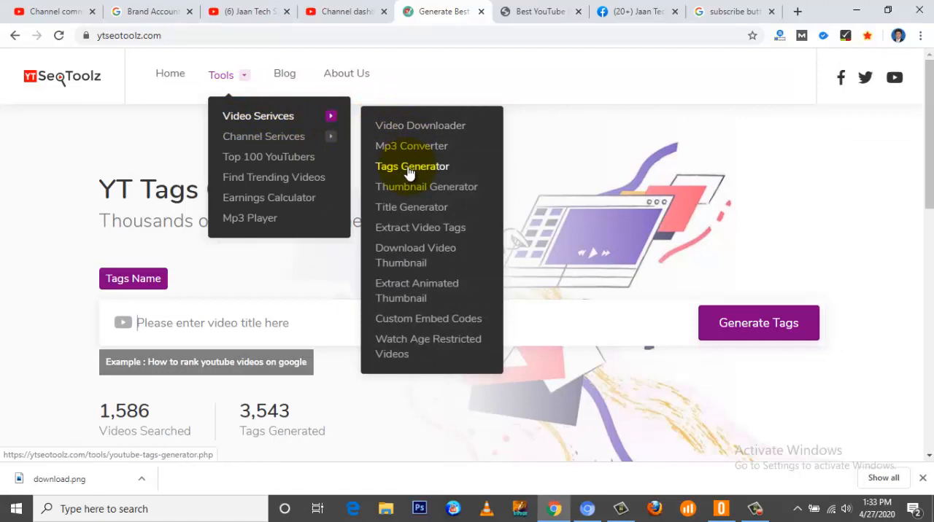
# Step: Return to YouTube Studio and open the channel's permissions management in the Brand Account details
pyautogui.click(324, 8)
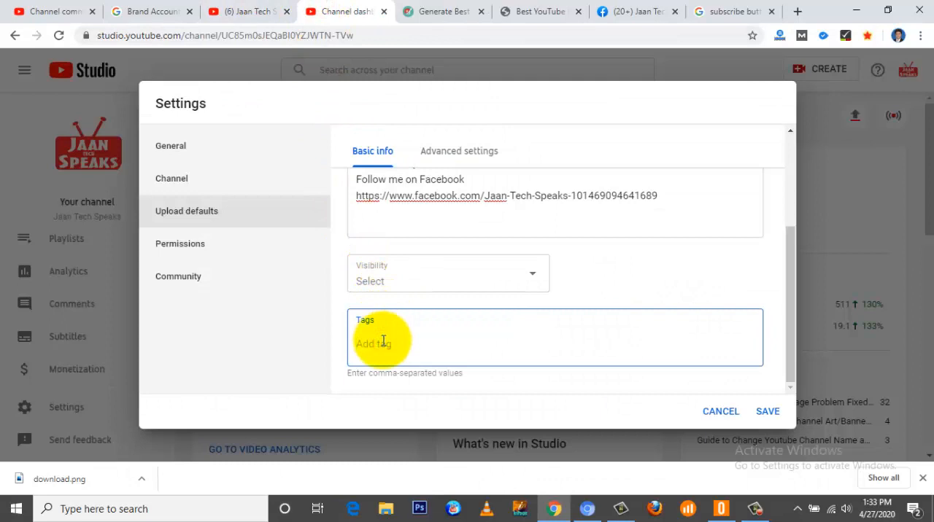
pyautogui.click(212, 248)
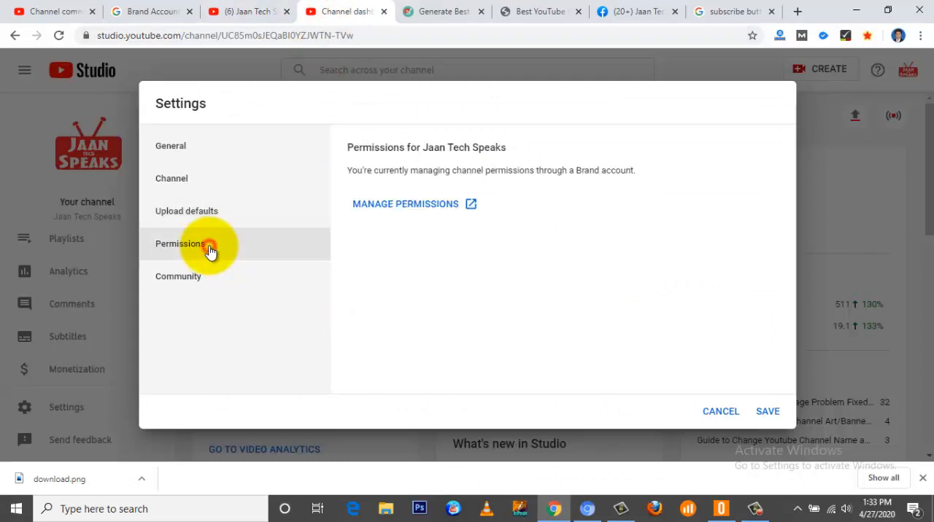
pyautogui.click(418, 206)
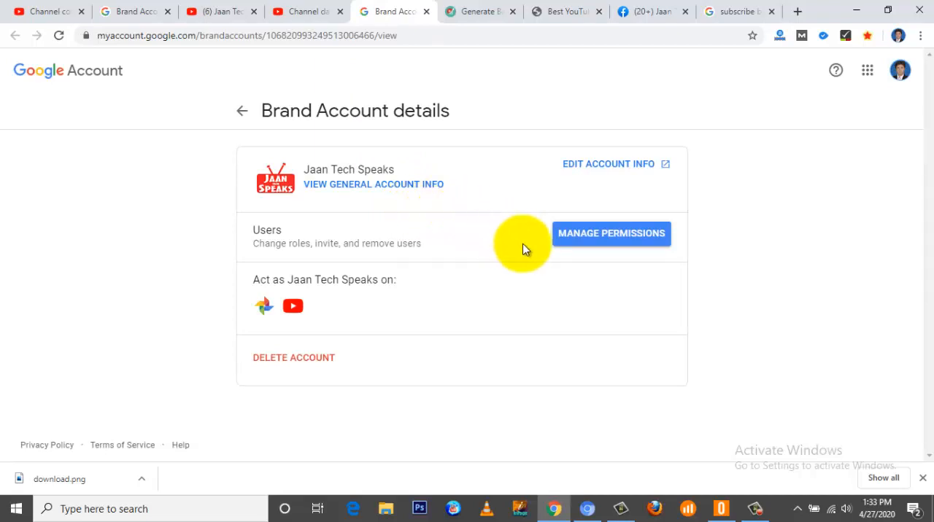
# Step: Return to the YouTube Studio settings and examine the community automated filters for moderators, approved users, hidden users, blocked words and links
pyautogui.click(308, 6)
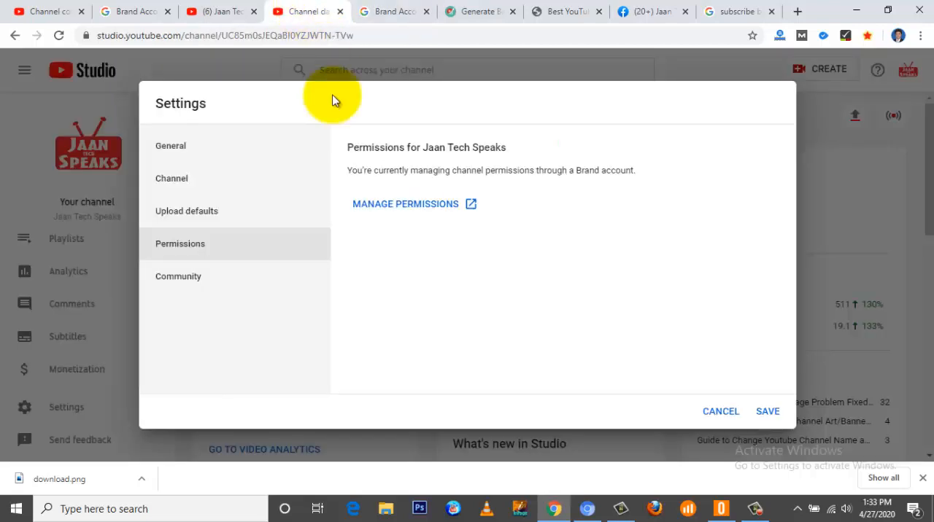
pyautogui.click(213, 283)
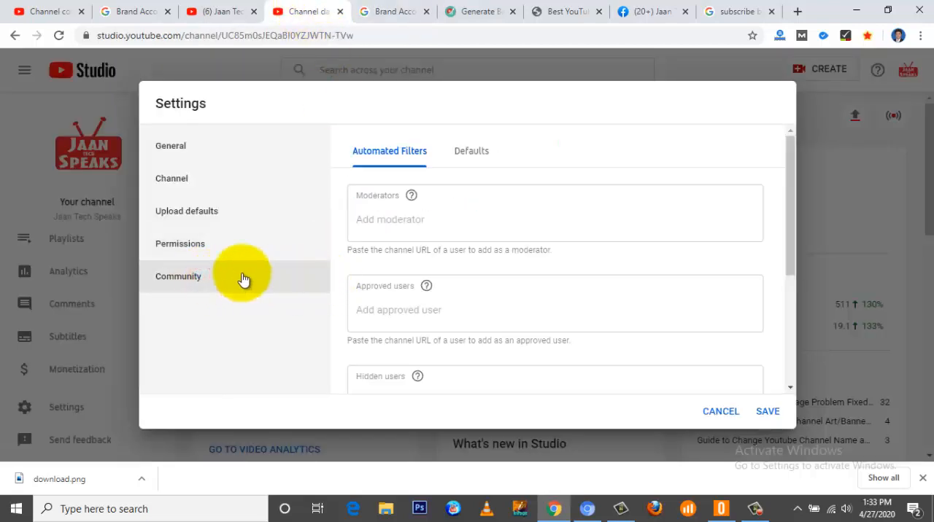
pyautogui.click(429, 229)
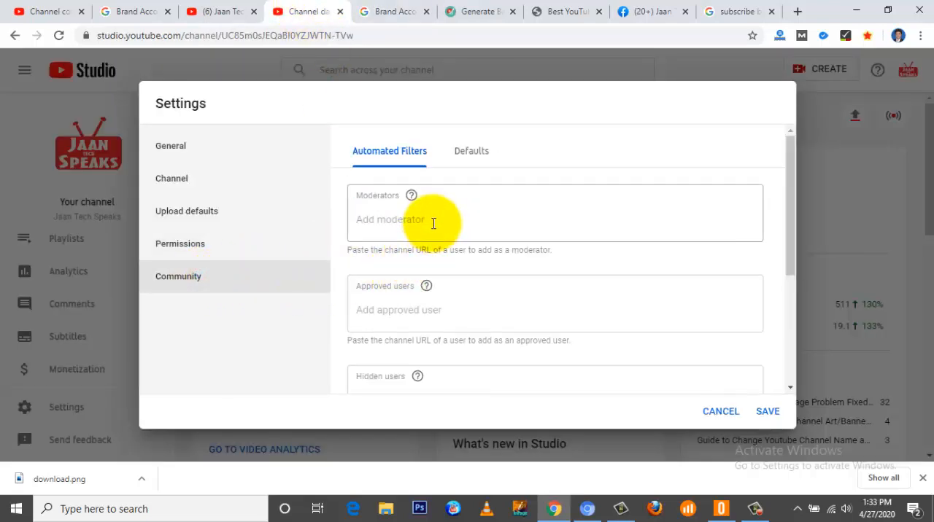
pyautogui.click(430, 223)
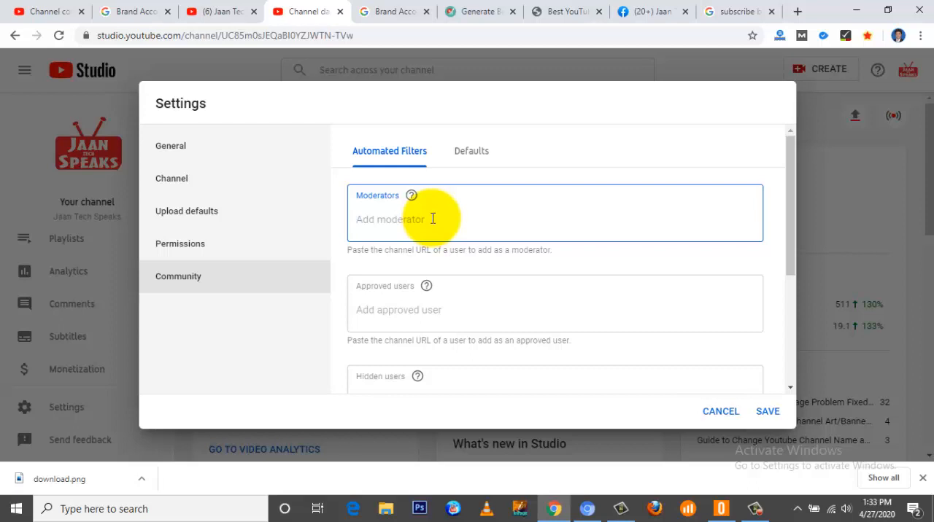
pyautogui.scroll(-1, 442, 241)
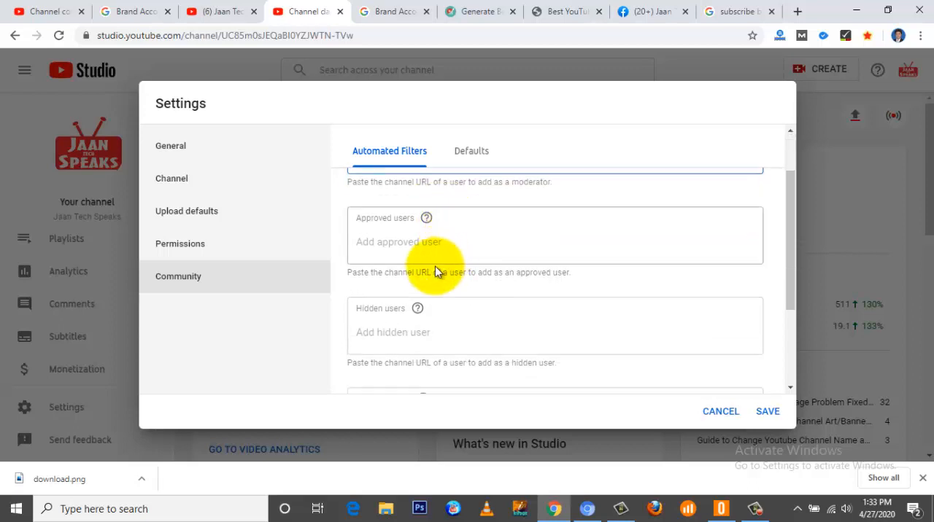
pyautogui.click(414, 244)
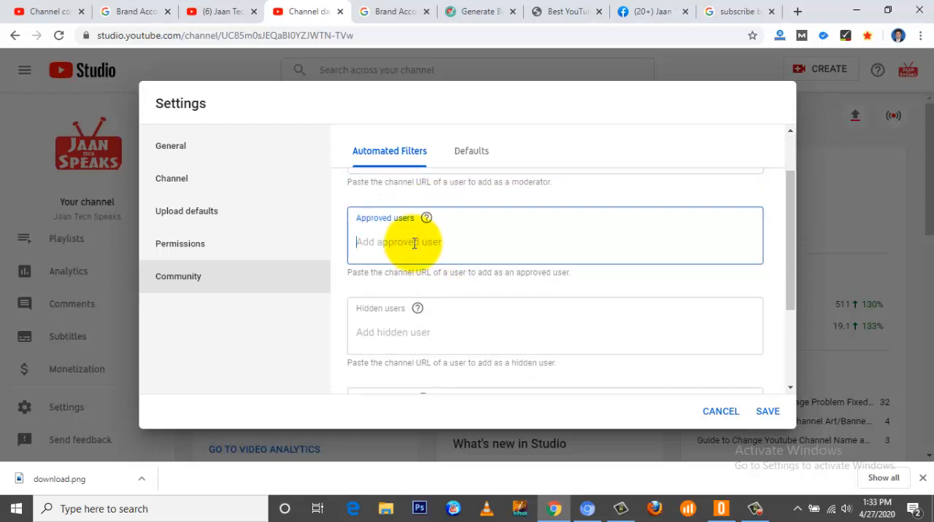
pyautogui.scroll(-1, 414, 243)
pyautogui.click(416, 267)
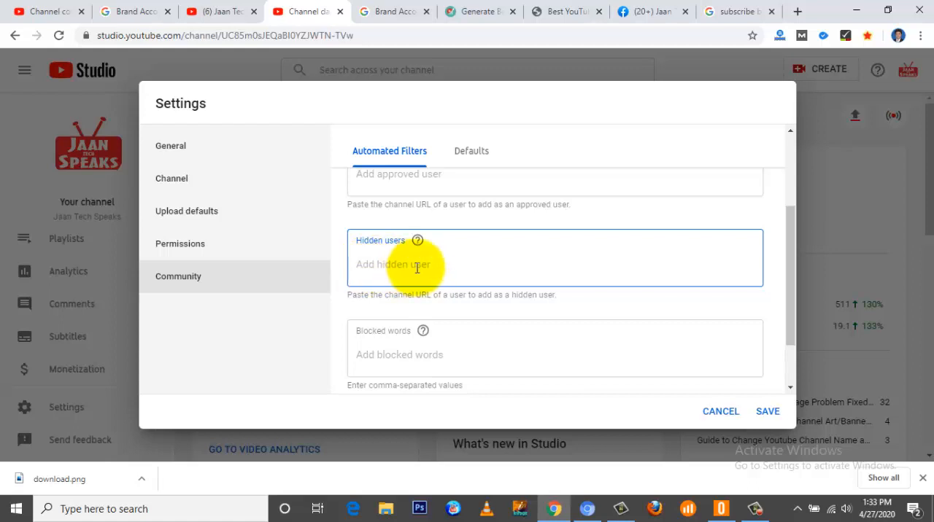
pyautogui.scroll(-1, 461, 275)
pyautogui.click(421, 284)
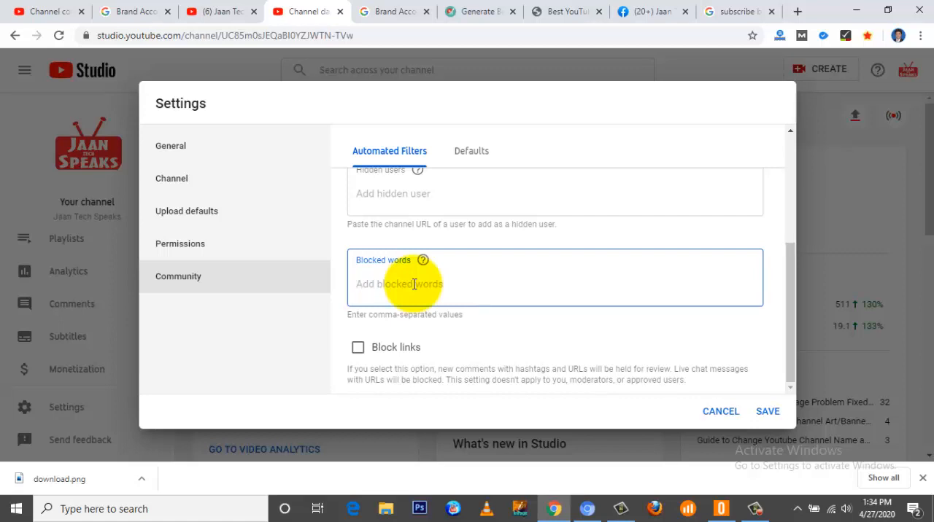
pyautogui.click(414, 284)
pyautogui.click(414, 284)
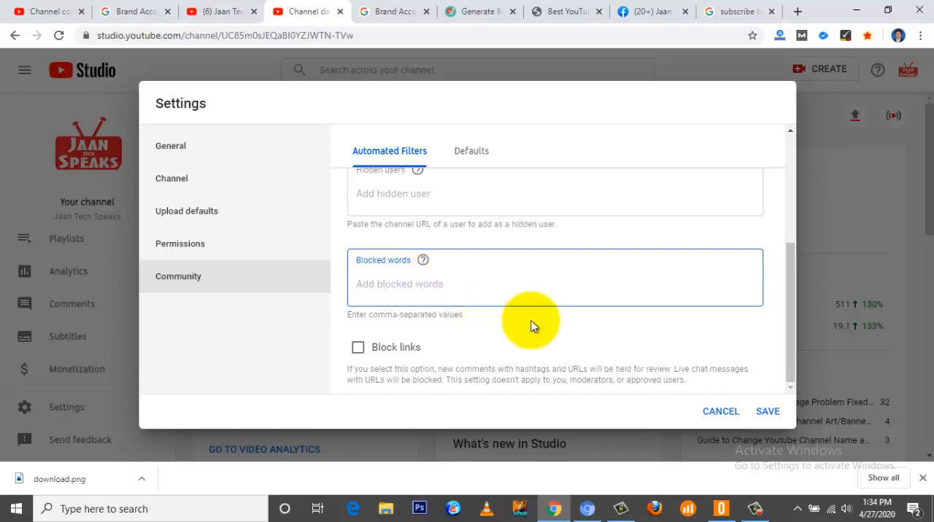
# Step: In the community defaults, choose "Allow all comments" for new videos and the Discussions tab, and save the settings
pyautogui.scroll(5, 531, 326)
pyautogui.click(472, 151)
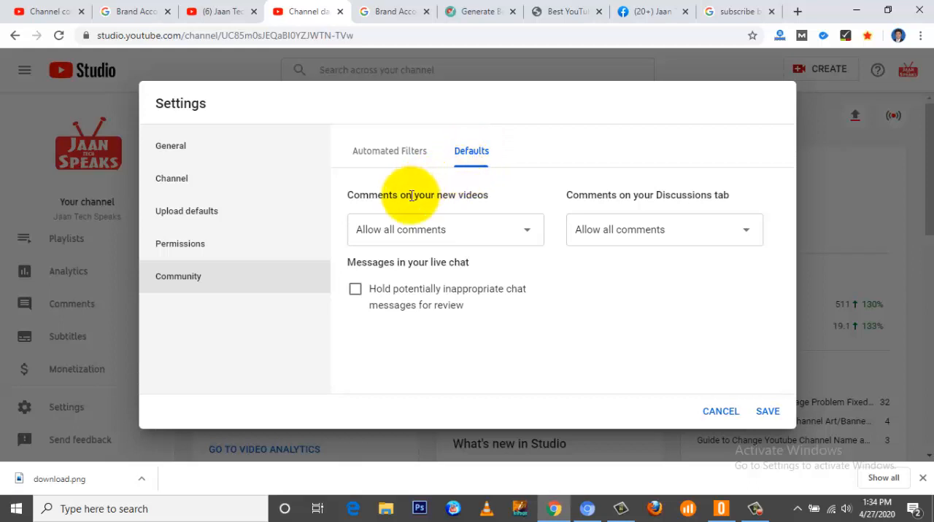
pyautogui.click(528, 232)
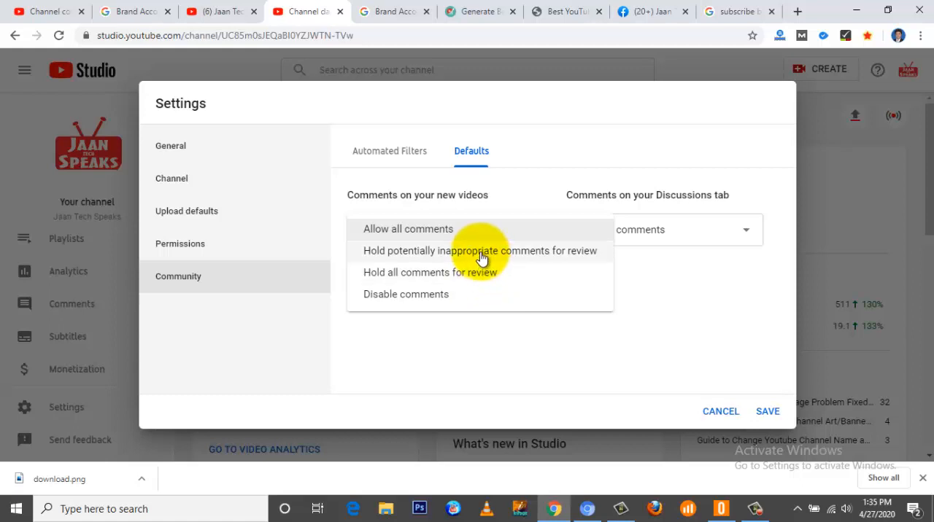
pyautogui.click(426, 231)
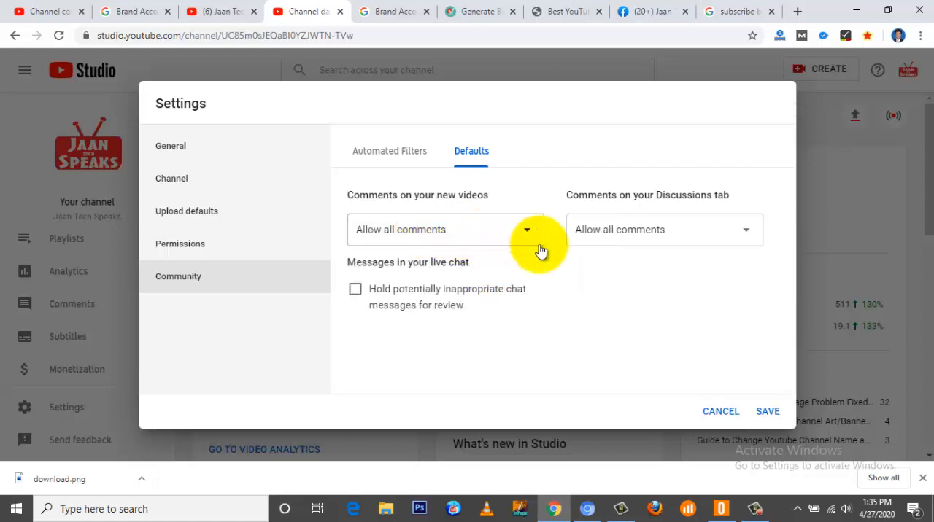
pyautogui.click(597, 238)
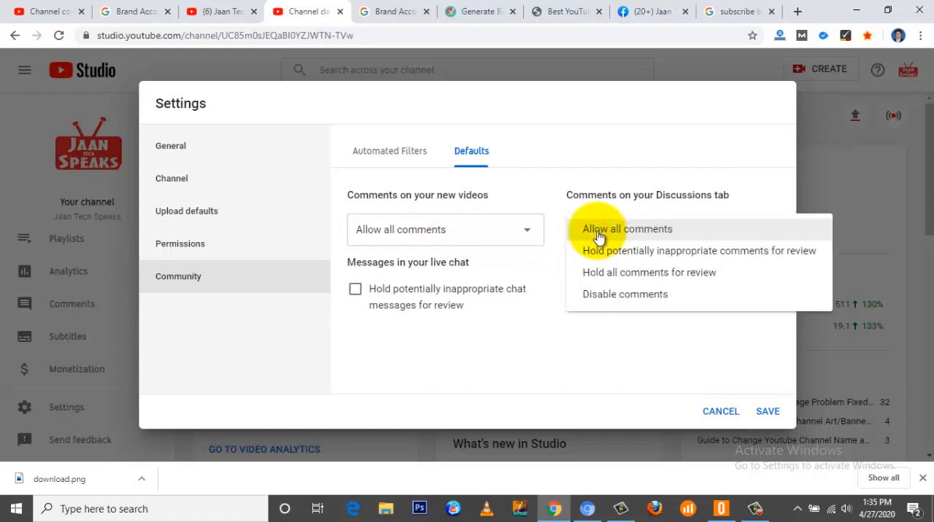
pyautogui.click(598, 232)
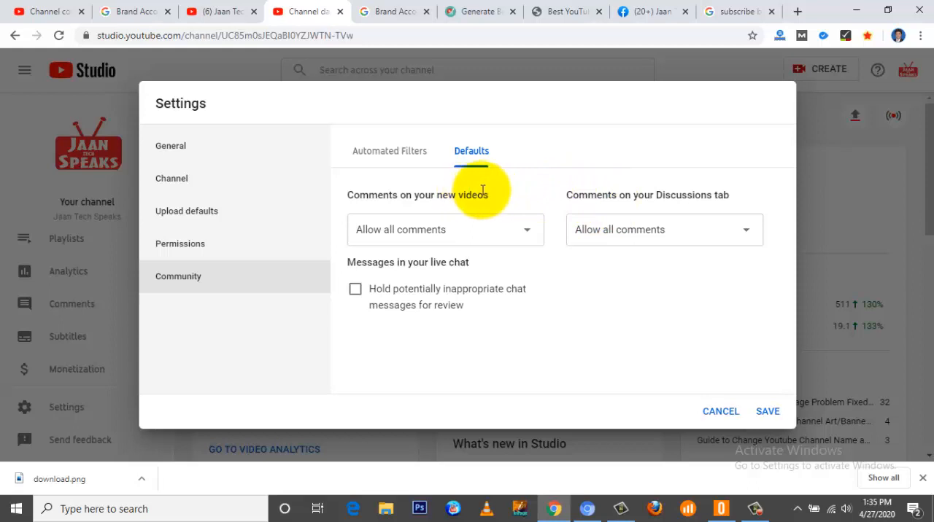
pyautogui.moveTo(558, 191); pyautogui.dragTo(733, 195)
pyautogui.click(733, 199)
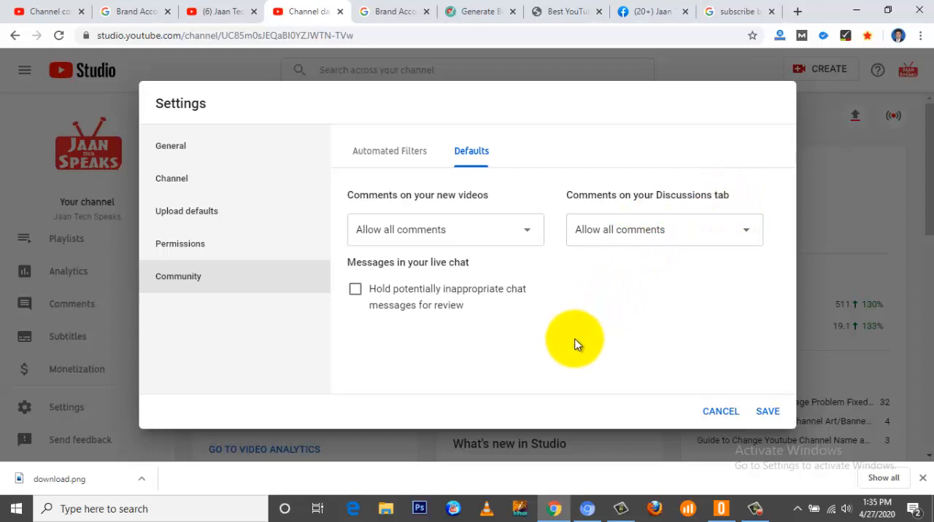
pyautogui.click(767, 413)
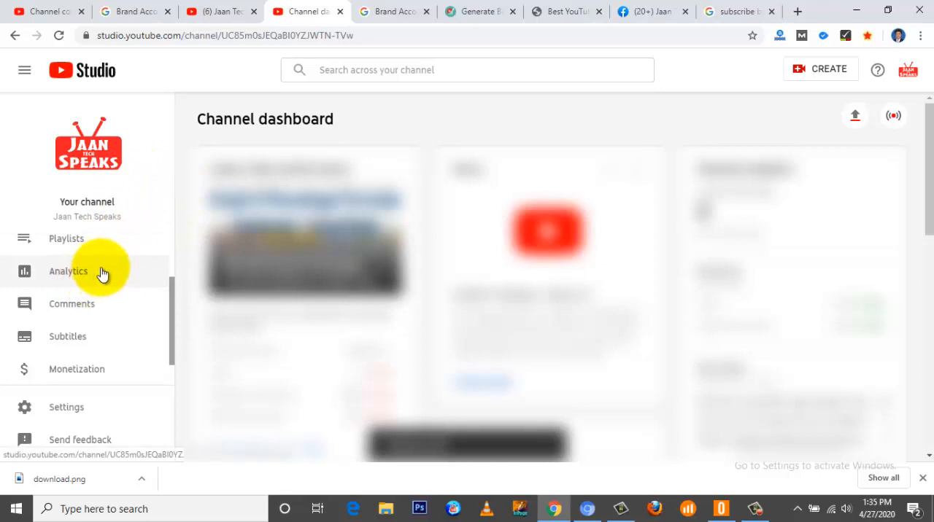
# Step: Start a video upload and choose the video file in the "Changing FB Page Name" folder of Camtasia Studio
pyautogui.click(806, 70)
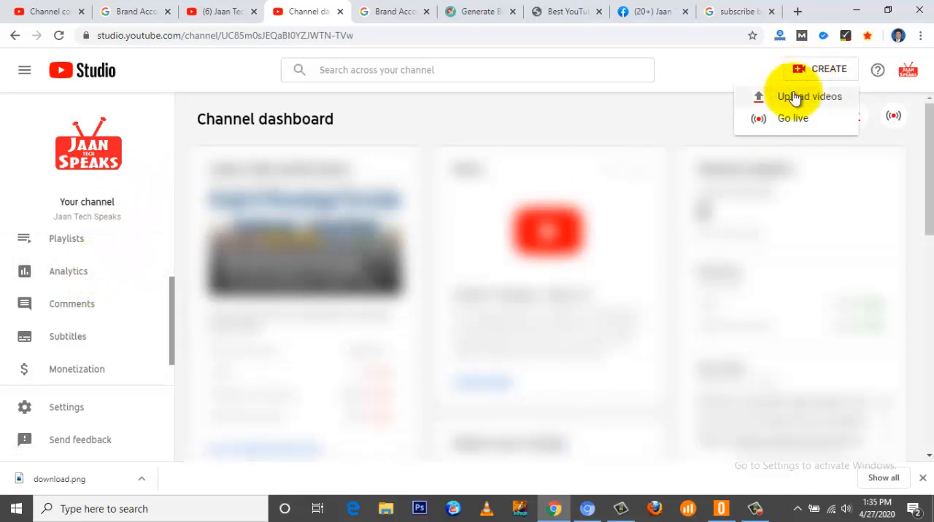
pyautogui.click(786, 102)
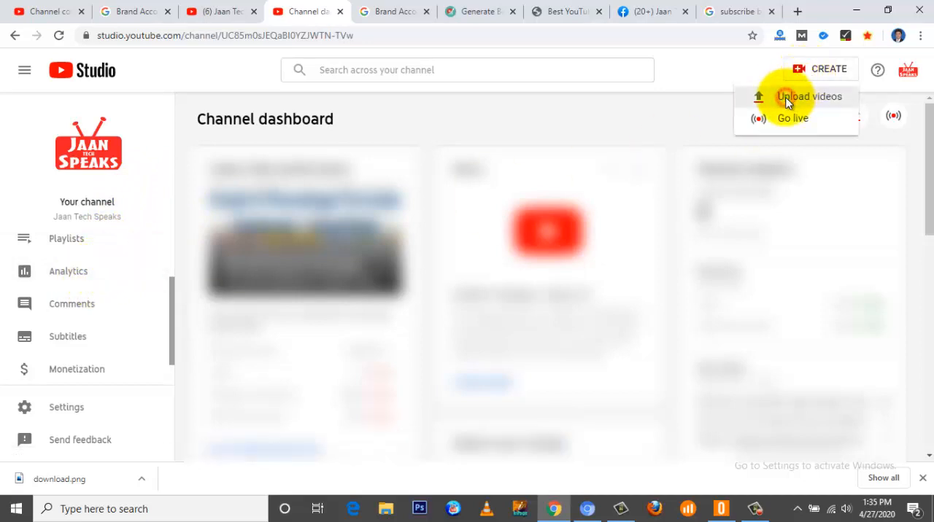
pyautogui.click(468, 343)
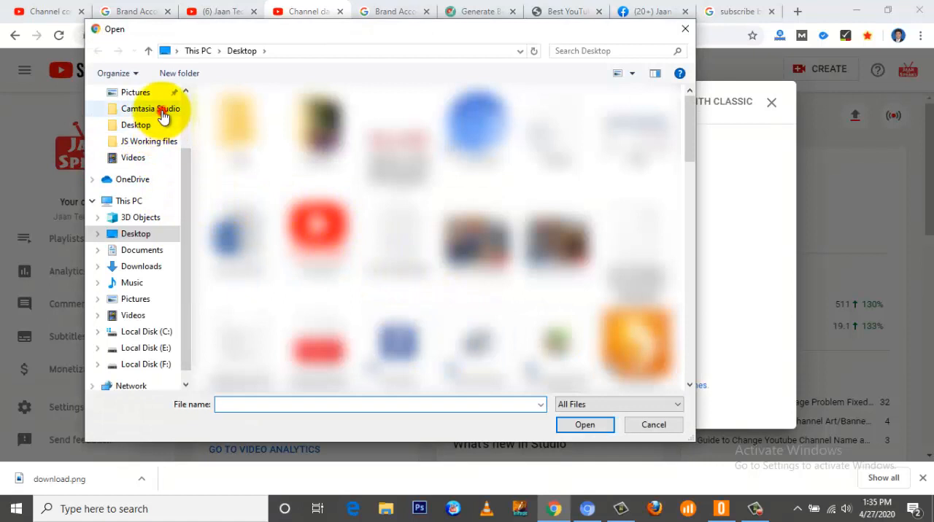
pyautogui.click(150, 108)
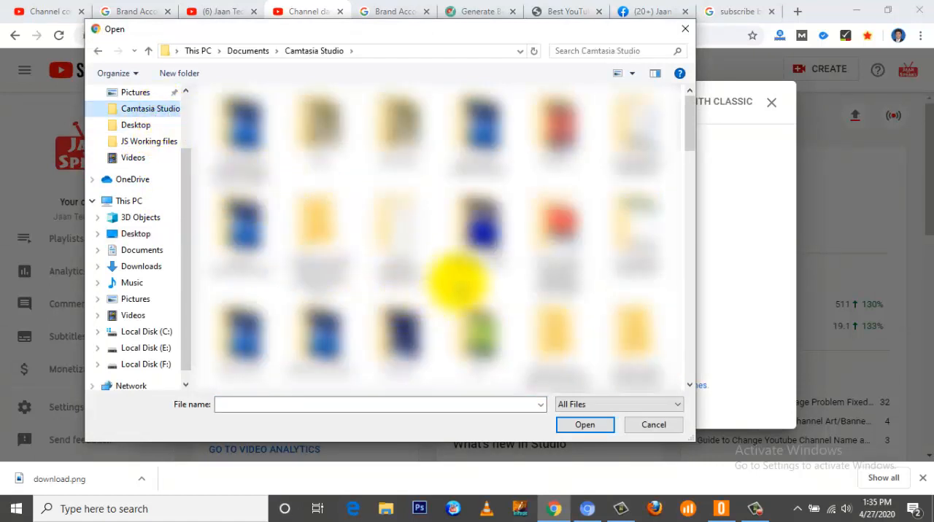
pyautogui.doubleClick(643, 138)
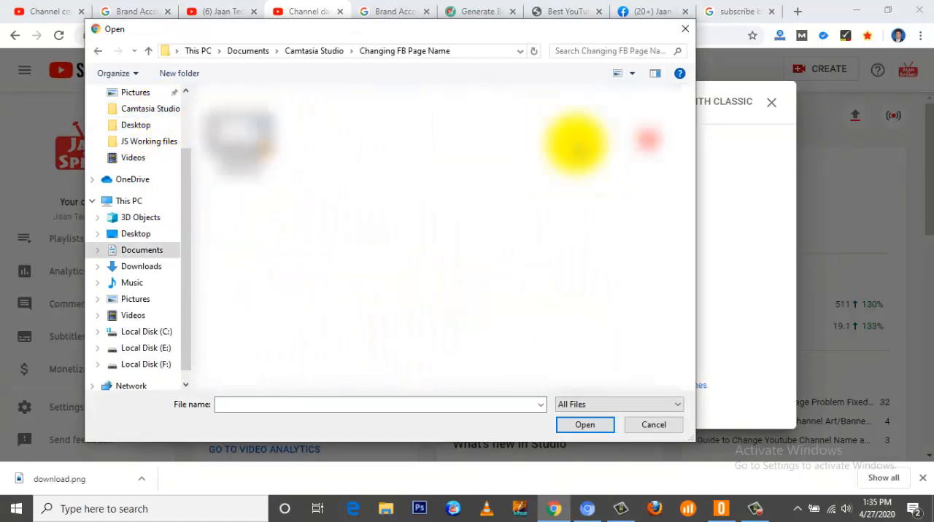
pyautogui.doubleClick(246, 136)
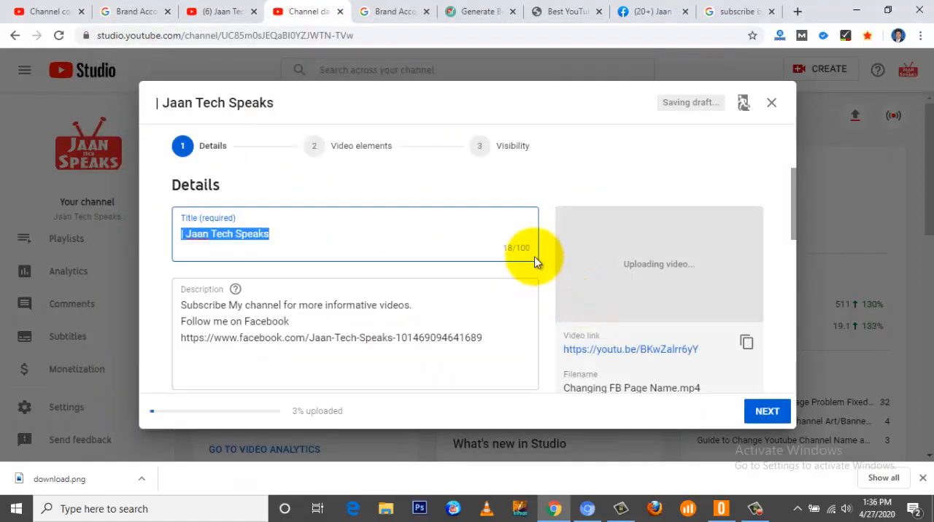
# Step: Examine the prefilled title and description, and the thumbnail, playlist and audience sections of the video details
pyautogui.click(284, 235)
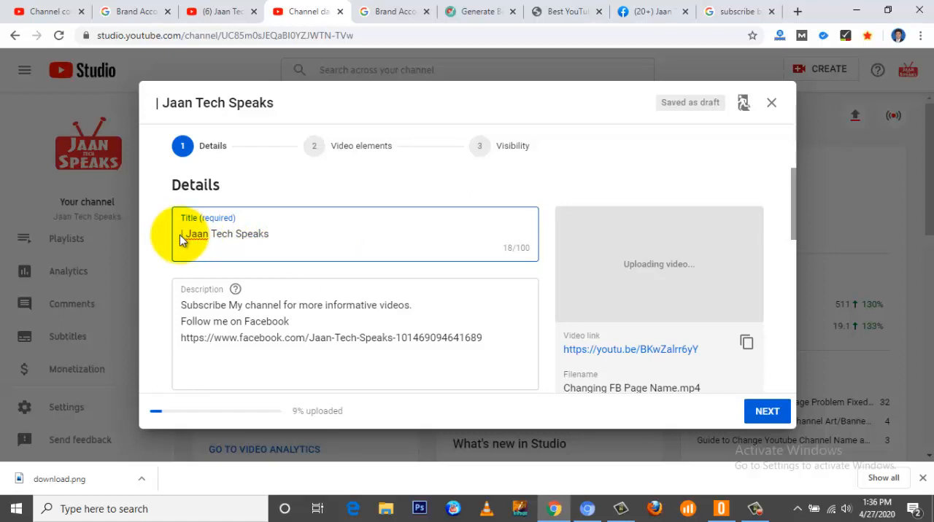
pyautogui.click(181, 305)
pyautogui.moveTo(182, 304); pyautogui.dragTo(500, 342)
pyautogui.scroll(-3, 500, 341)
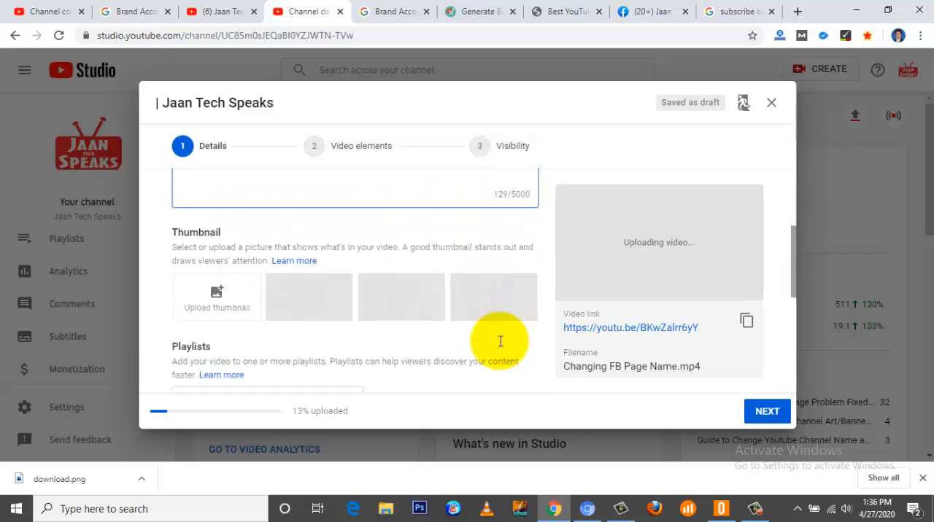
pyautogui.scroll(3, 500, 342)
pyautogui.moveTo(475, 268); pyautogui.dragTo(175, 241)
pyautogui.scroll(-4, 324, 297)
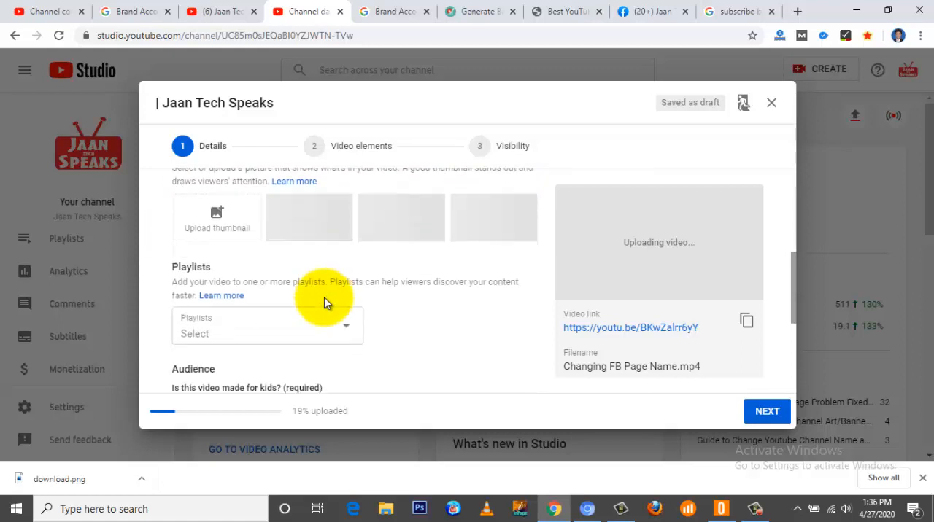
pyautogui.scroll(-3, 369, 297)
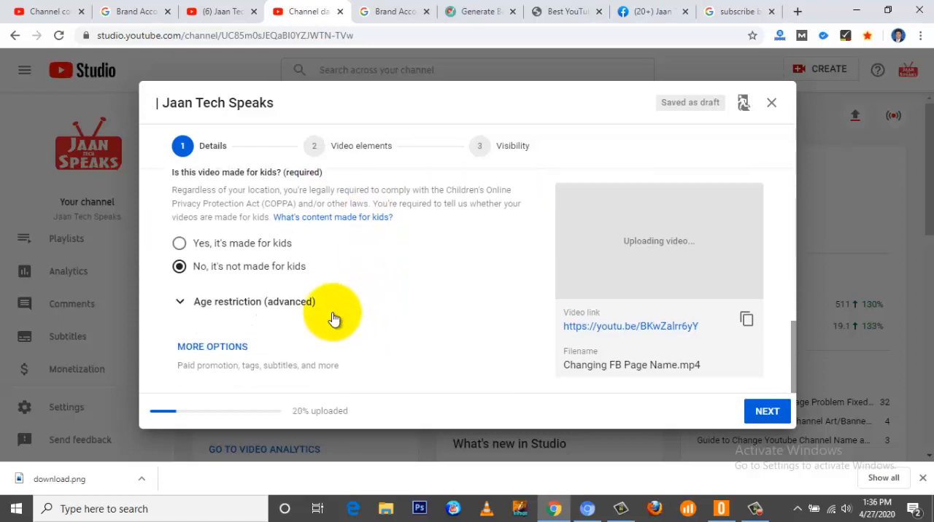
# Step: Expand the additional video options and set the video language to Hindi
pyautogui.click(232, 350)
pyautogui.scroll(-4, 315, 334)
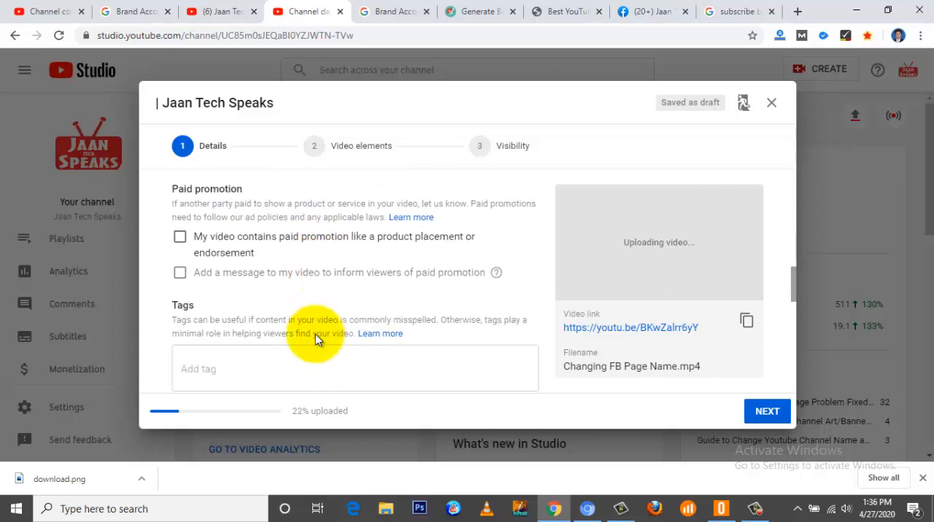
pyautogui.scroll(-1, 315, 334)
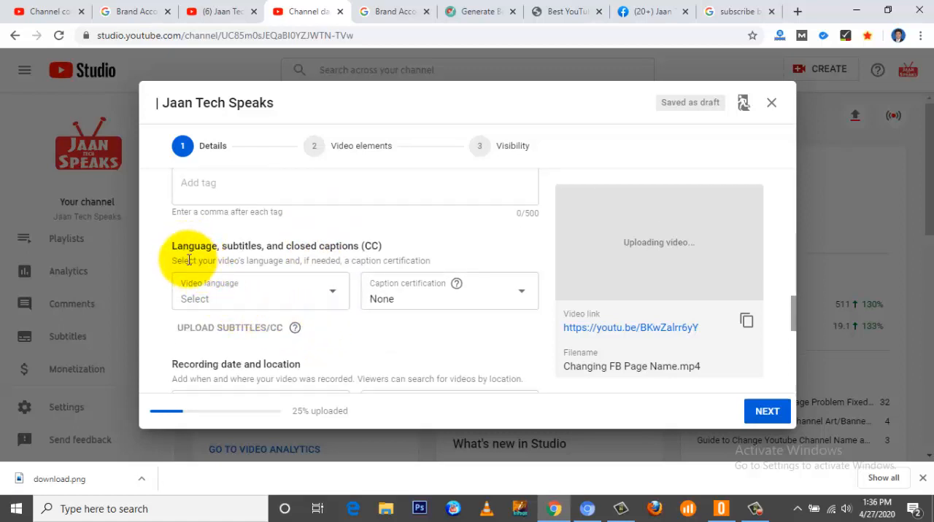
pyautogui.click(335, 294)
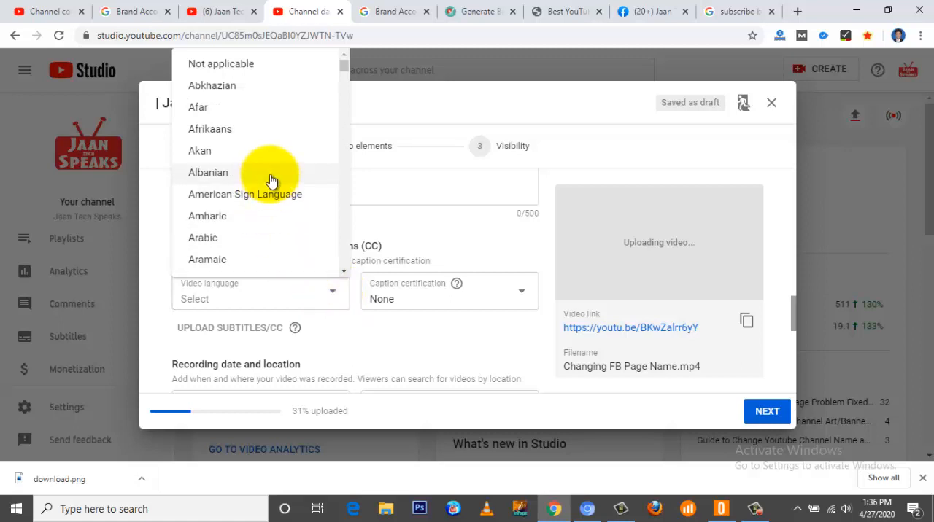
pyautogui.scroll(-1, 271, 181)
pyautogui.scroll(-5, 272, 180)
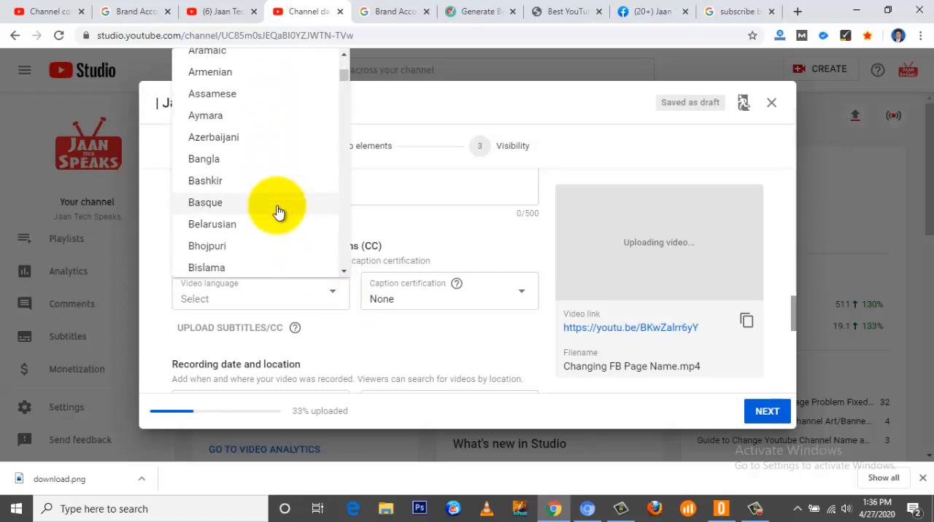
pyautogui.scroll(-12, 278, 212)
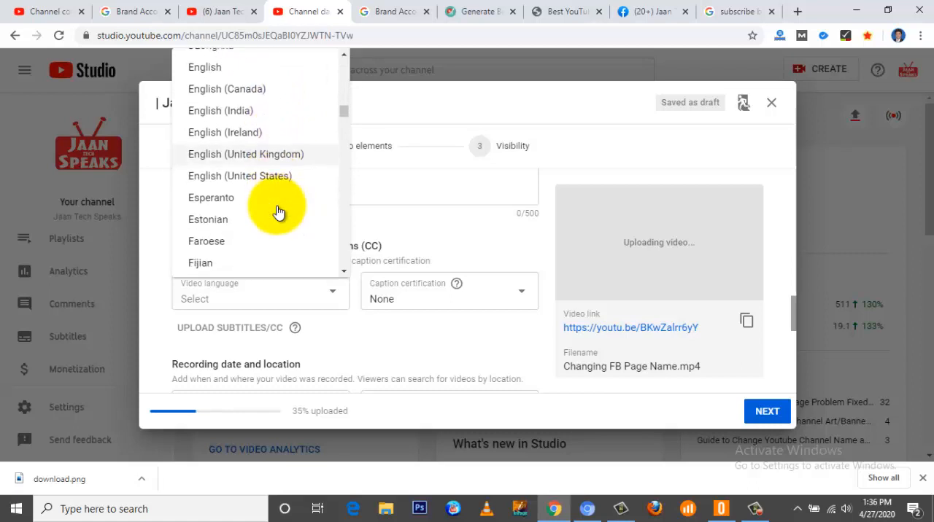
pyautogui.scroll(-3, 277, 211)
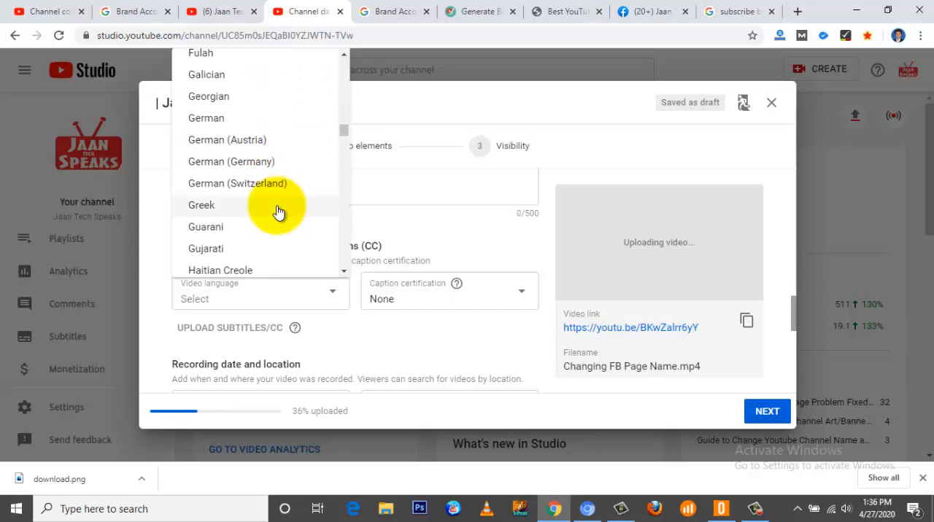
pyautogui.scroll(-14, 278, 212)
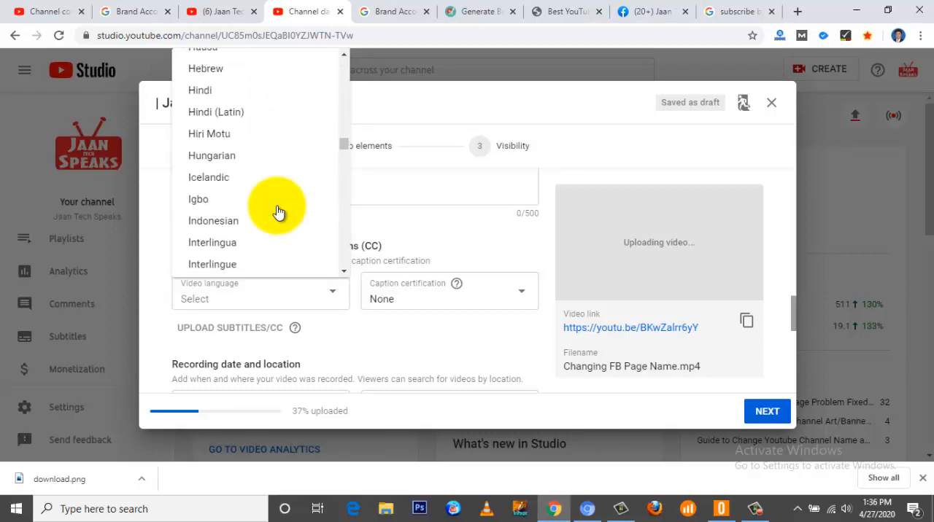
pyautogui.scroll(4, 278, 211)
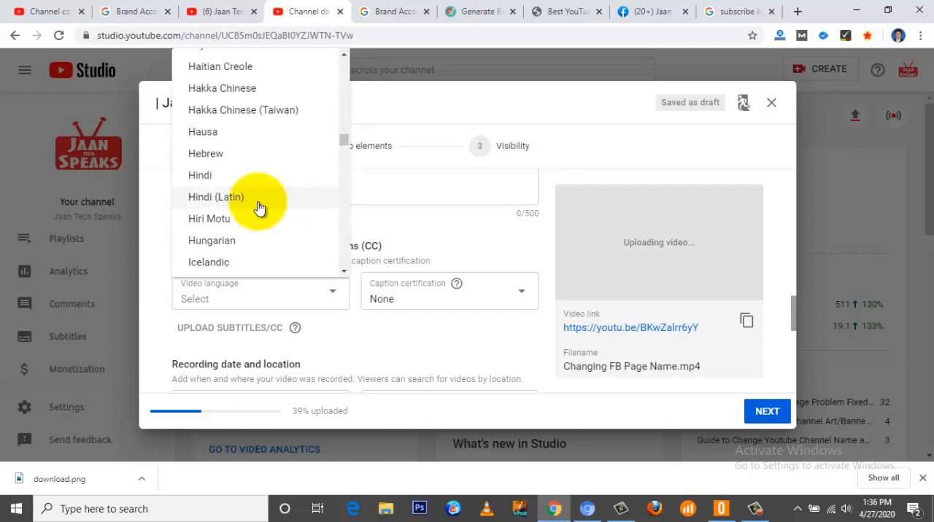
pyautogui.click(209, 180)
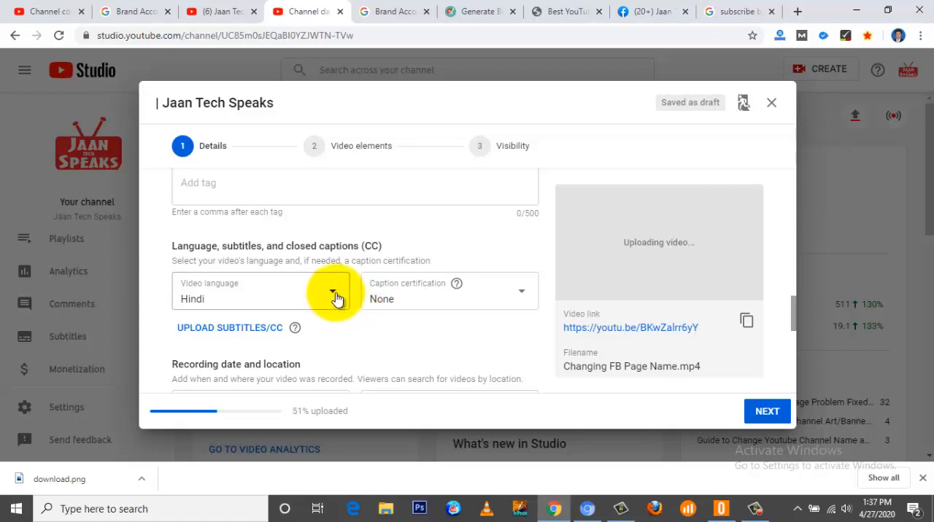
# Step: Change the video's category to Education
pyautogui.scroll(-3, 374, 333)
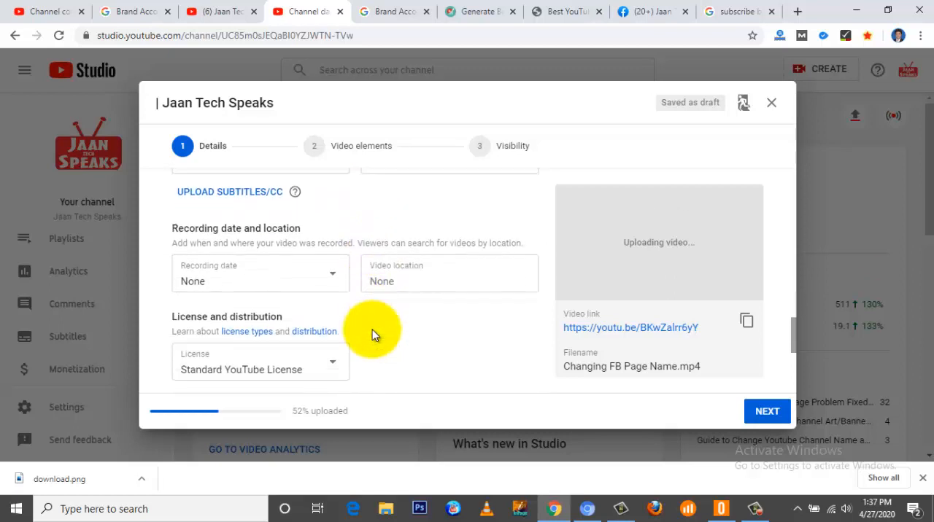
pyautogui.scroll(-2, 372, 334)
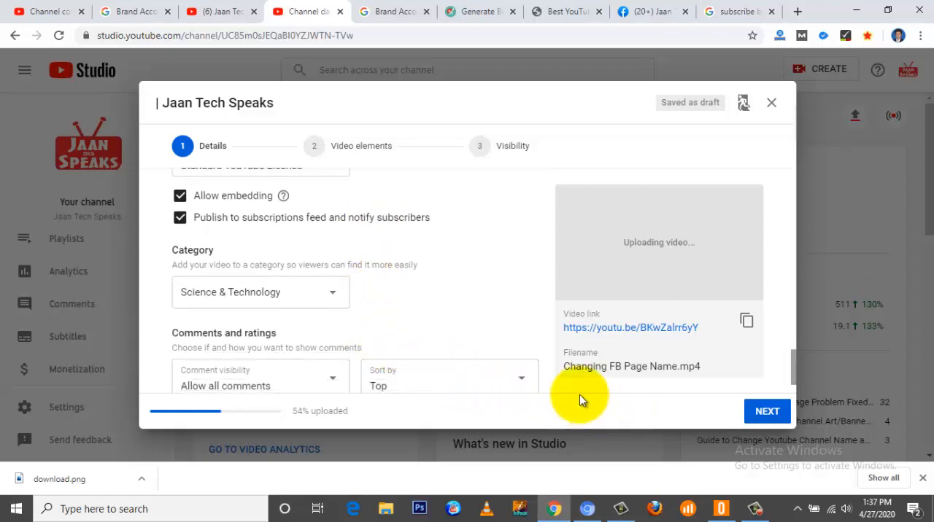
pyautogui.scroll(1, 424, 300)
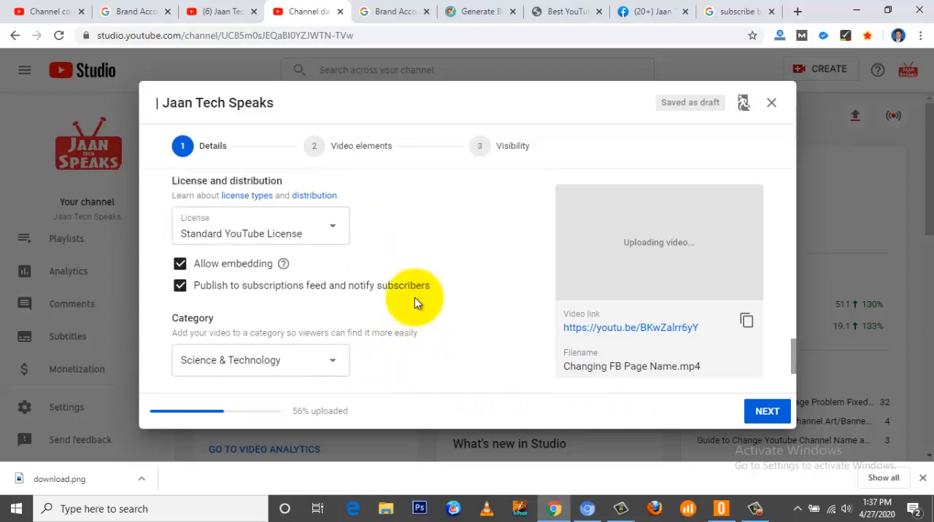
pyautogui.scroll(-1, 314, 324)
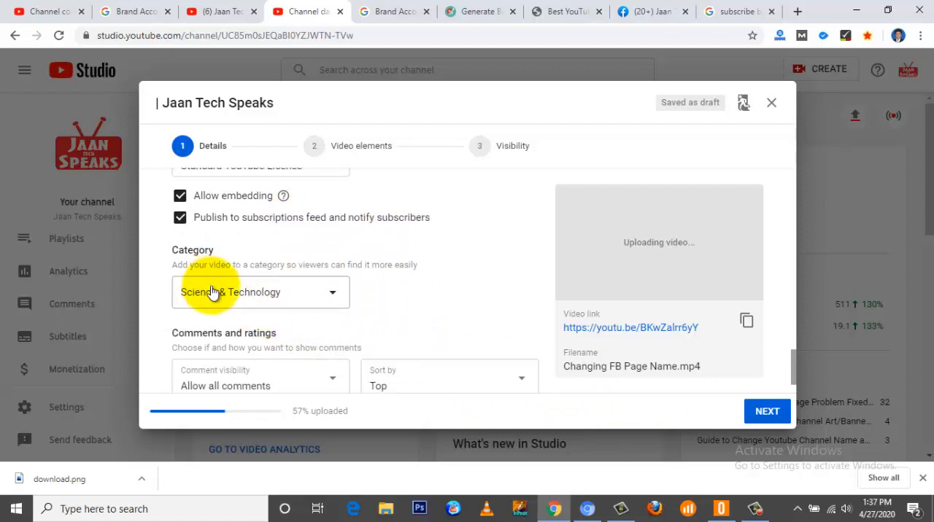
pyautogui.click(333, 295)
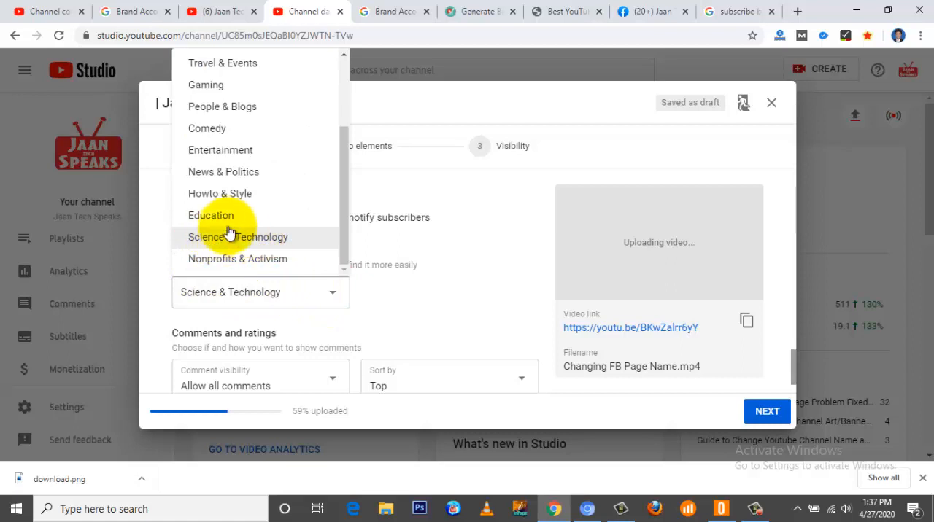
pyautogui.click(205, 219)
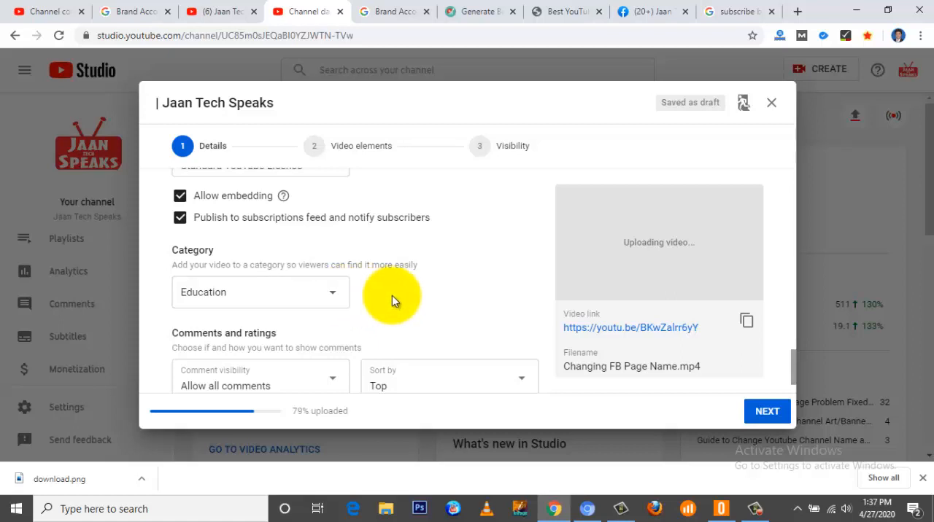
# Step: Check the comments and ratings options of the video, and return to its title and description
pyautogui.scroll(-1, 392, 295)
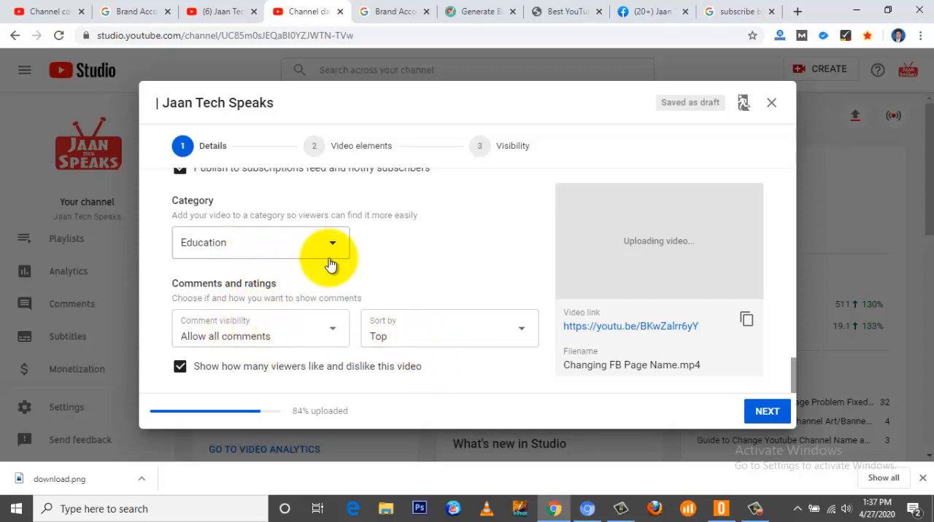
pyautogui.scroll(1, 330, 264)
pyautogui.scroll(7, 330, 264)
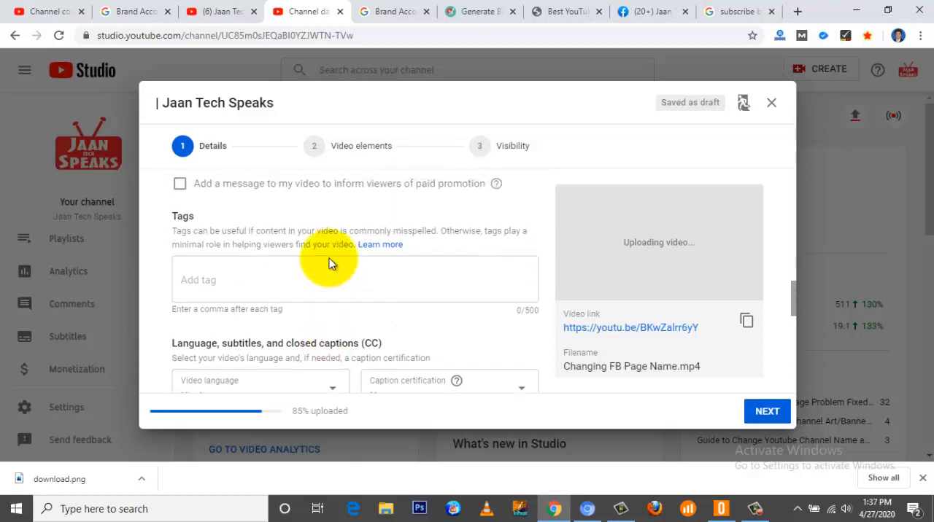
pyautogui.scroll(6, 330, 264)
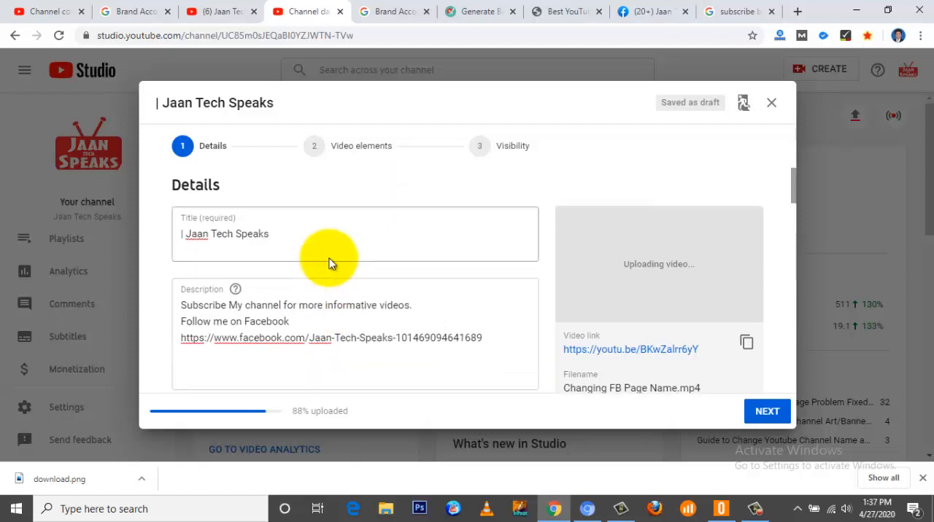